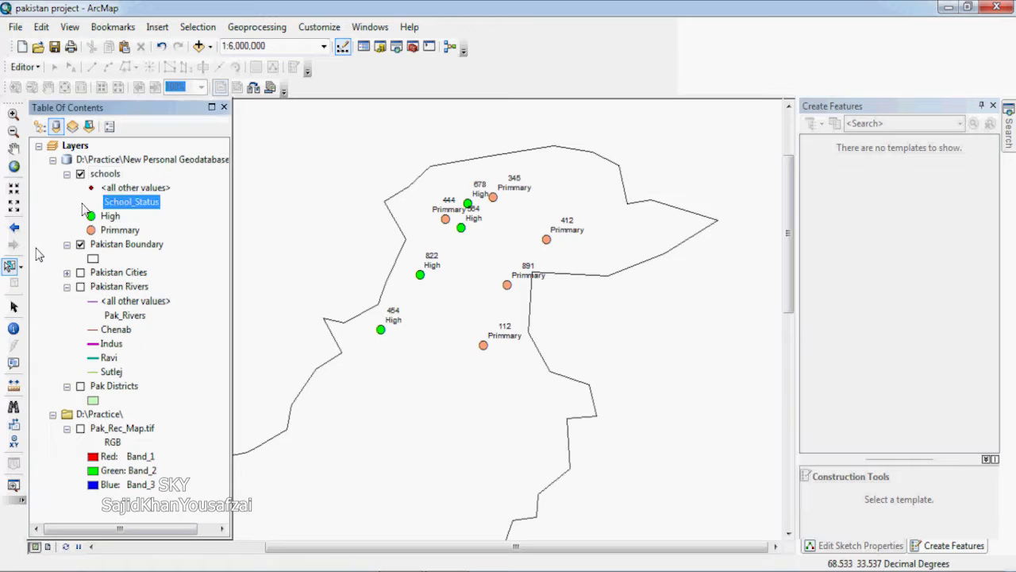
# Collapse the New Personal Geodatabase group in the table of contents
pyautogui.click(76, 204)
pyautogui.click(204, 243)
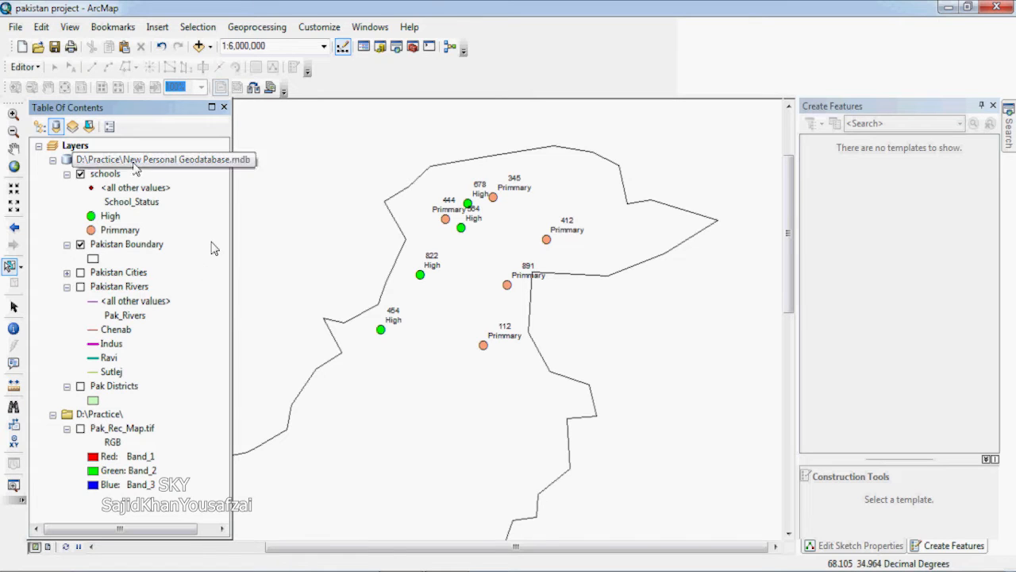
pyautogui.click(53, 160)
pyautogui.click(53, 160)
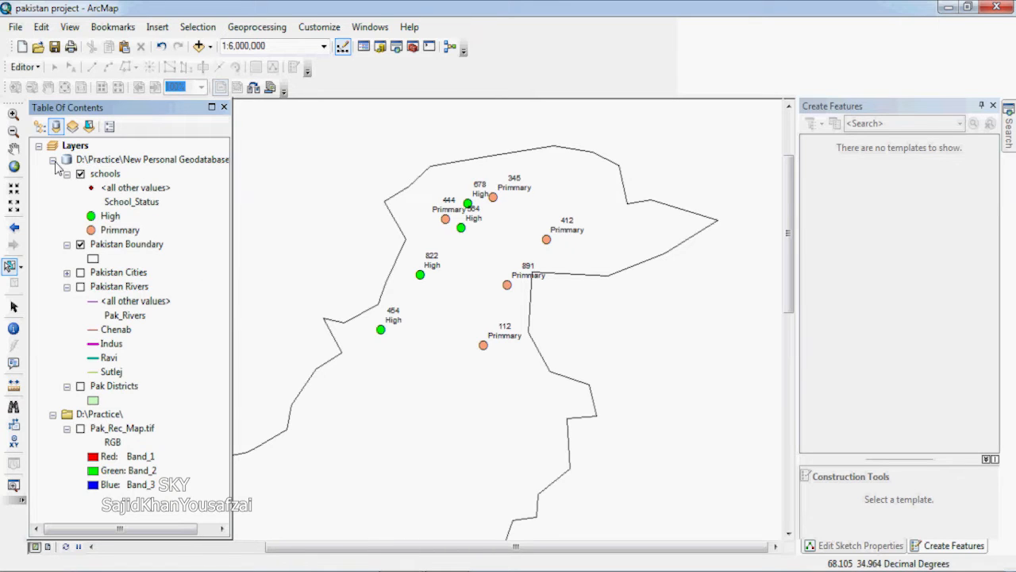
pyautogui.click(53, 160)
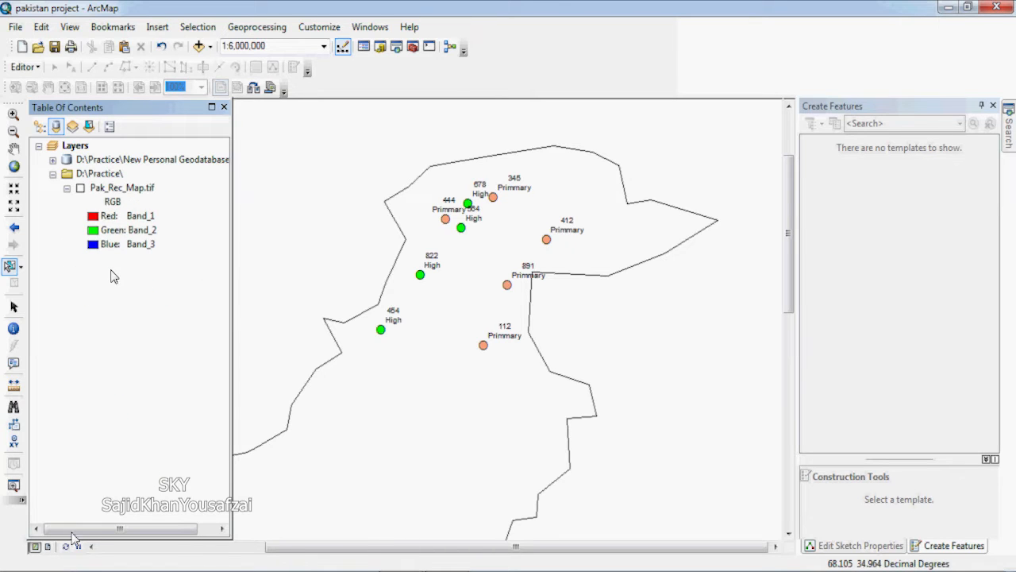
# Open ArcCatalog and go up from the geodatabase to the top-level Folder Connections
pyautogui.click(17, 569)
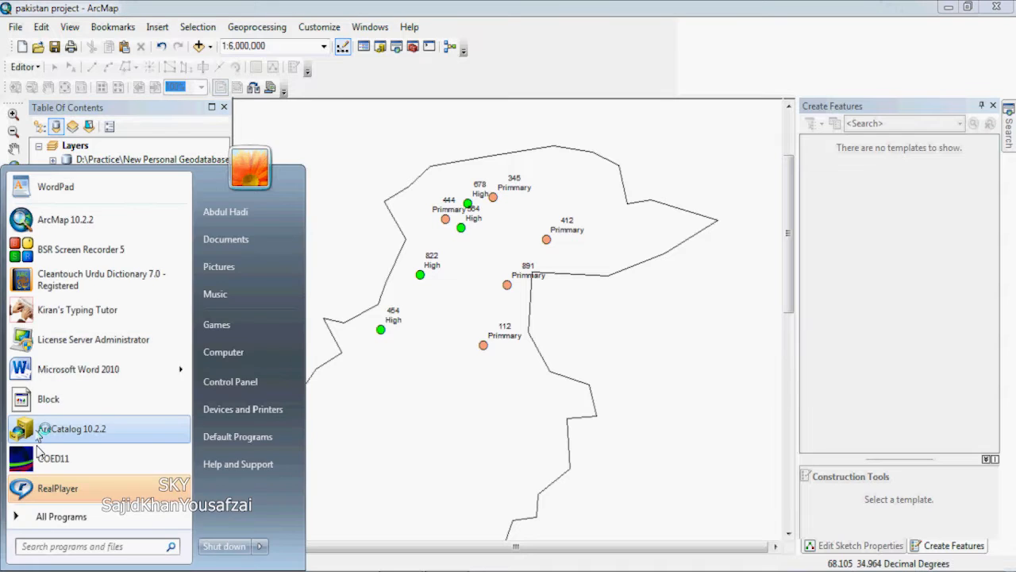
pyautogui.click(39, 431)
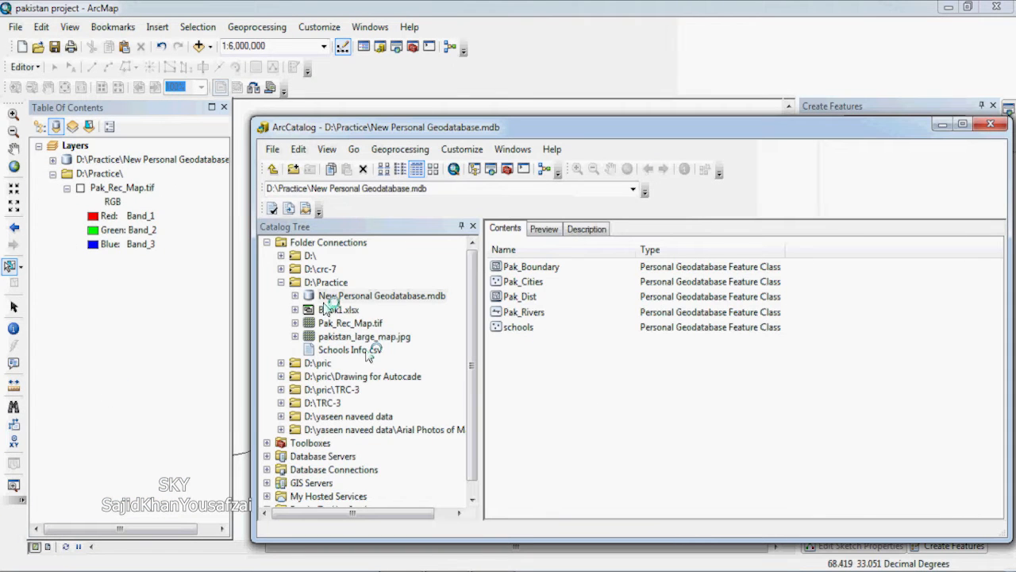
pyautogui.click(273, 168)
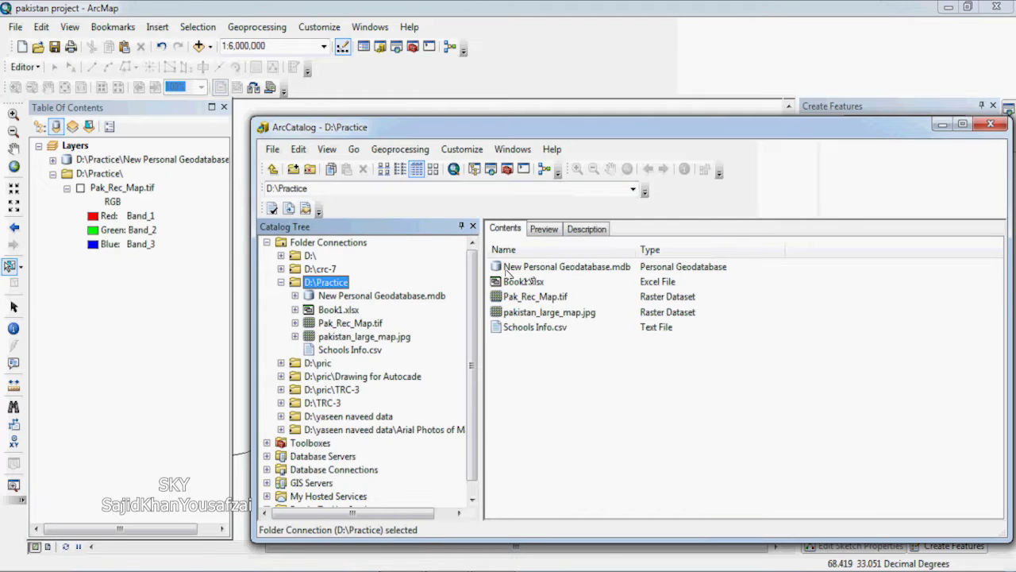
pyautogui.click(507, 269)
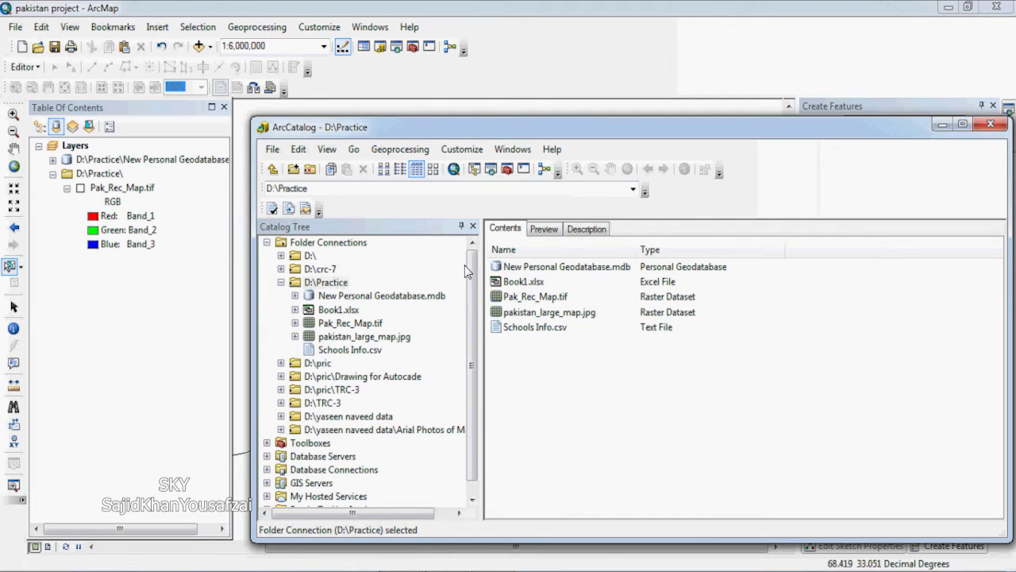
pyautogui.click(272, 170)
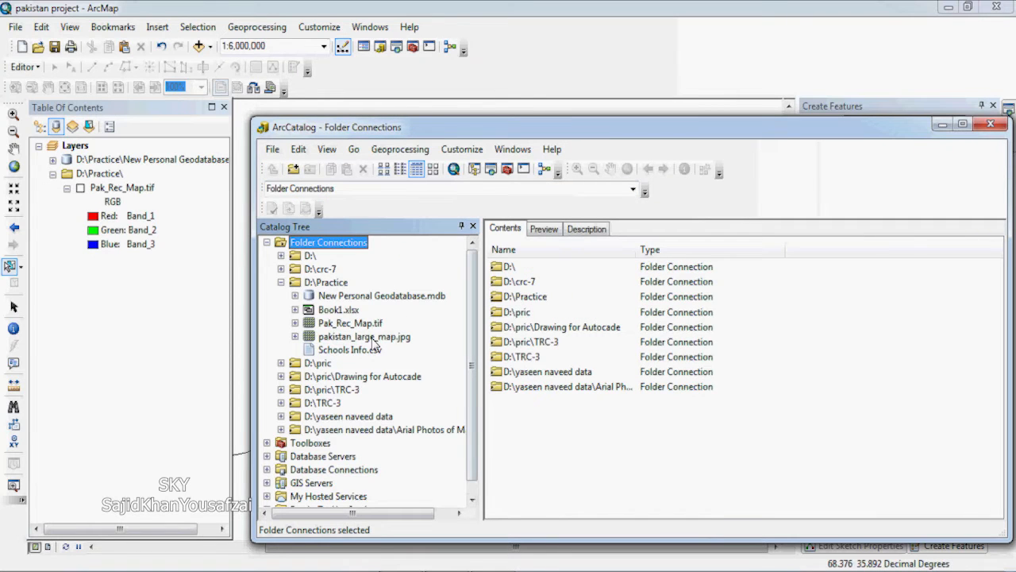
# Create a folder named "gis shafe data" on the D:\ connection and open it
pyautogui.click(309, 256)
pyautogui.rightClick(818, 340)
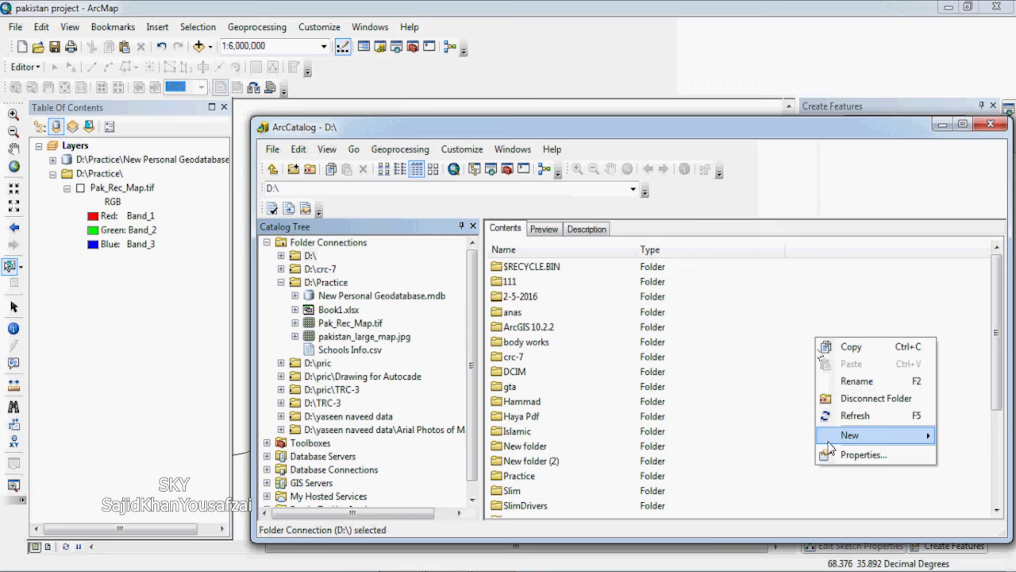
pyautogui.moveTo(829, 437)
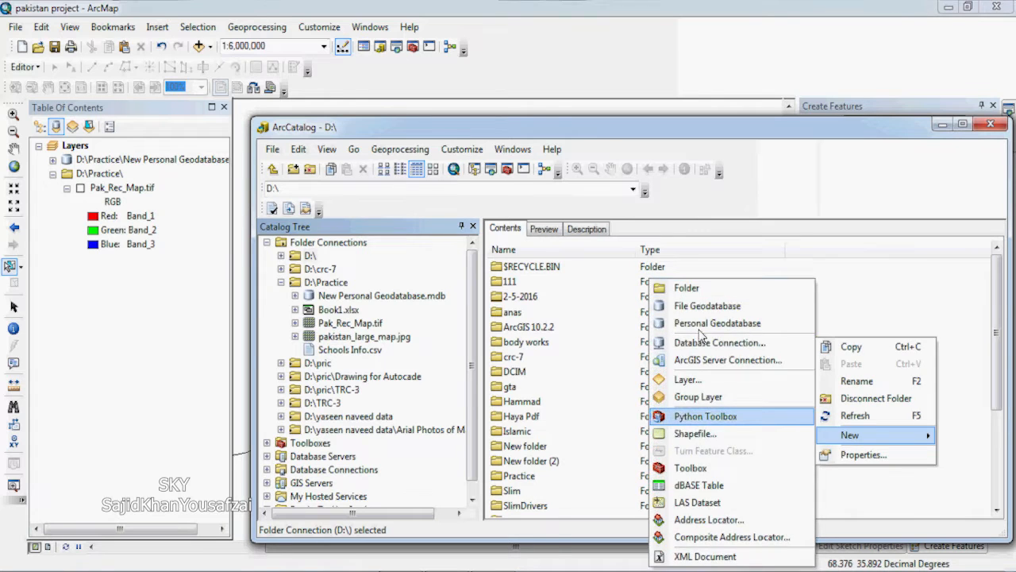
pyautogui.click(687, 288)
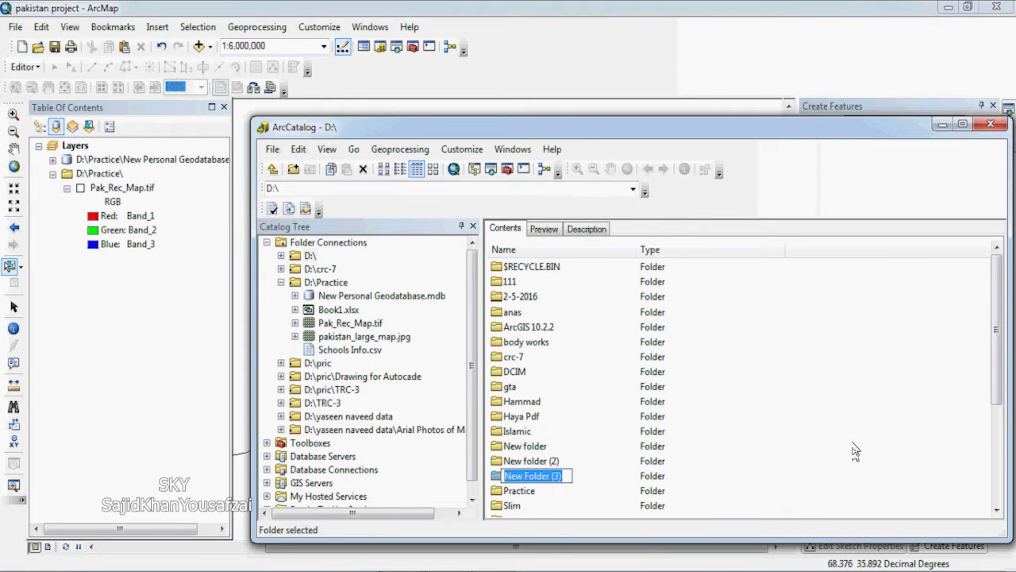
pyautogui.write('gis')
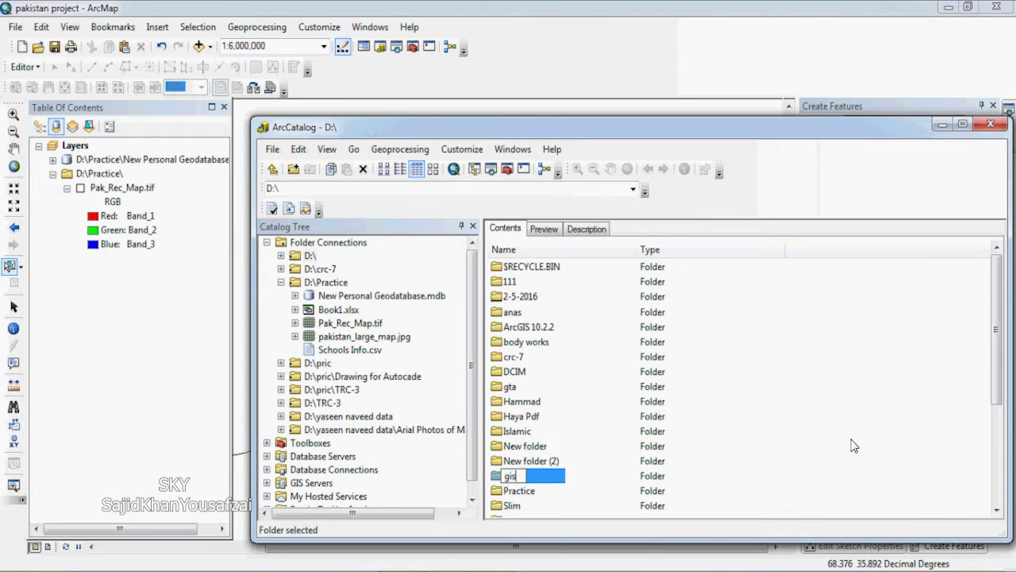
pyautogui.write(' shafe data')
pyautogui.press('Return')
pyautogui.press('Return')
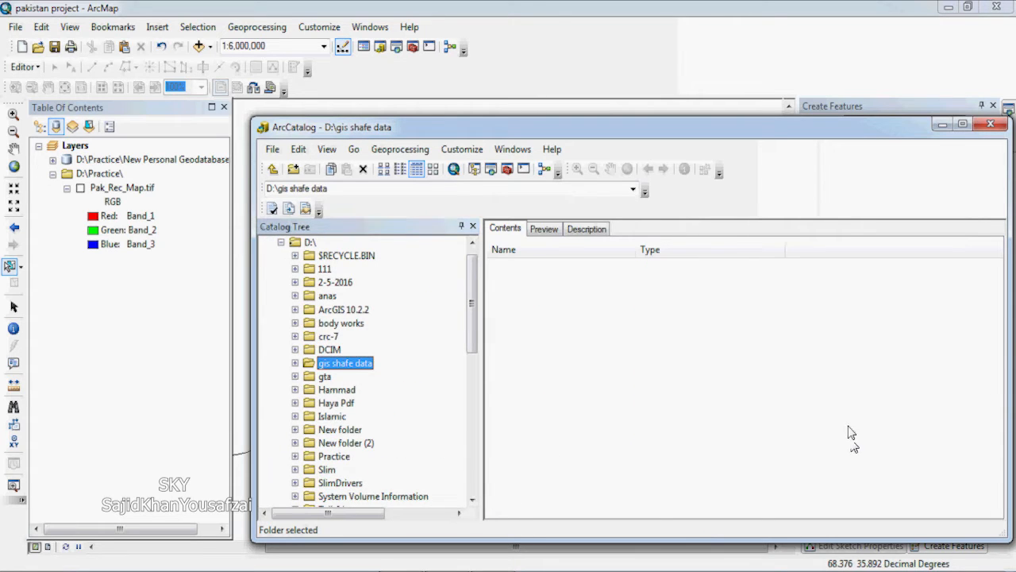
# Switch to Windows Explorer and look up the "gis shafe data" folder on Local Disk (D:)
pyautogui.rightClick(579, 321)
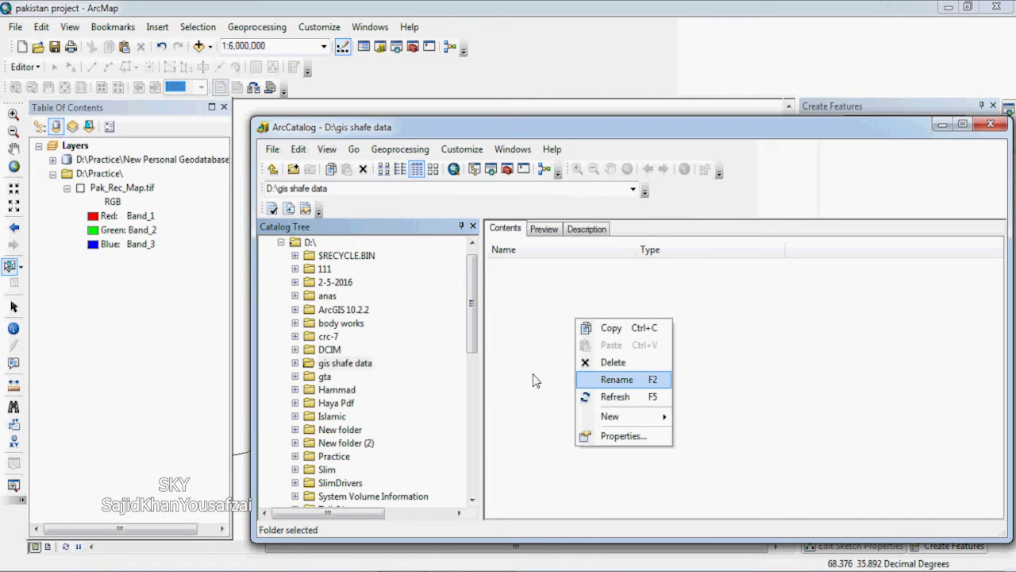
pyautogui.click(163, 570)
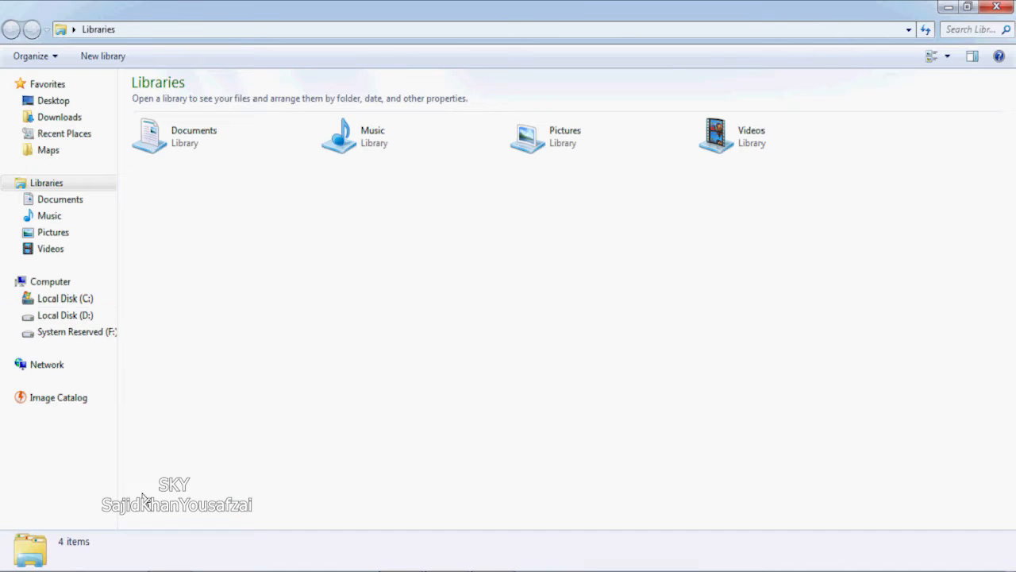
pyautogui.click(69, 317)
pyautogui.click(739, 234)
pyautogui.press('g')
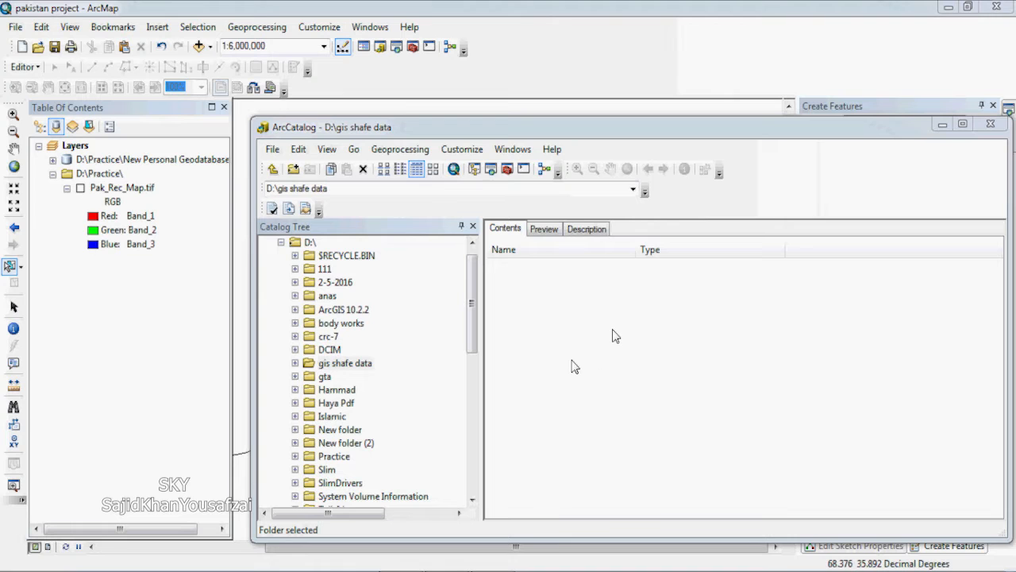
# Start a new shapefile in the "gis shafe data" folder with feature type Polygon and the name pak_boundary
pyautogui.rightClick(574, 361)
pyautogui.moveTo(608, 464)
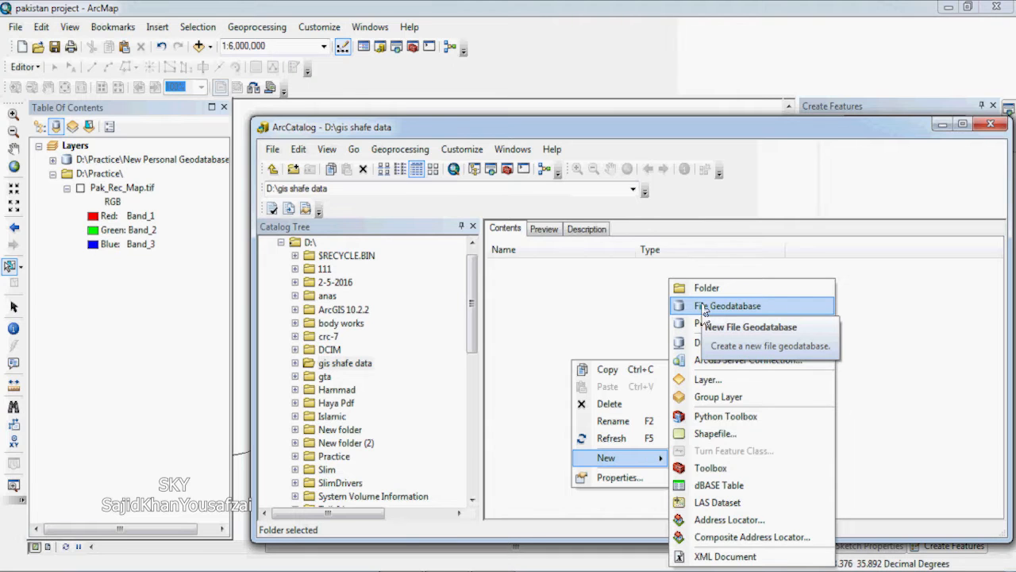
pyautogui.click(714, 433)
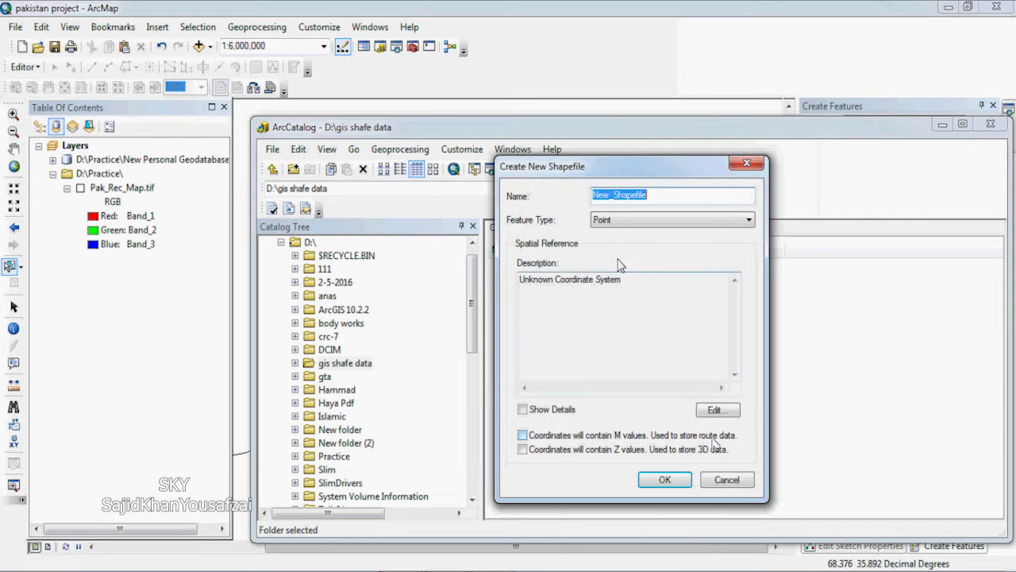
pyautogui.click(617, 222)
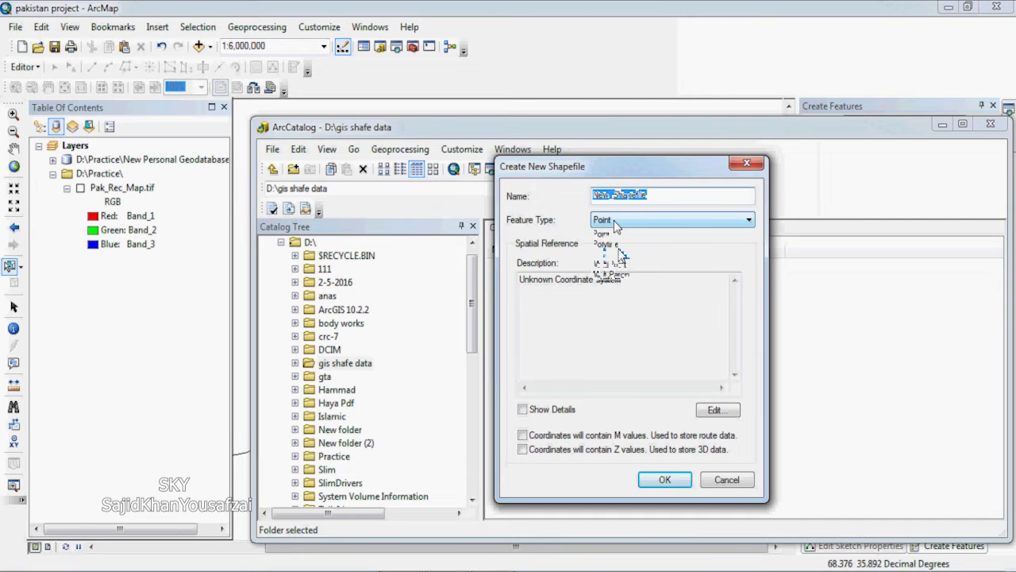
pyautogui.click(619, 220)
pyautogui.click(619, 257)
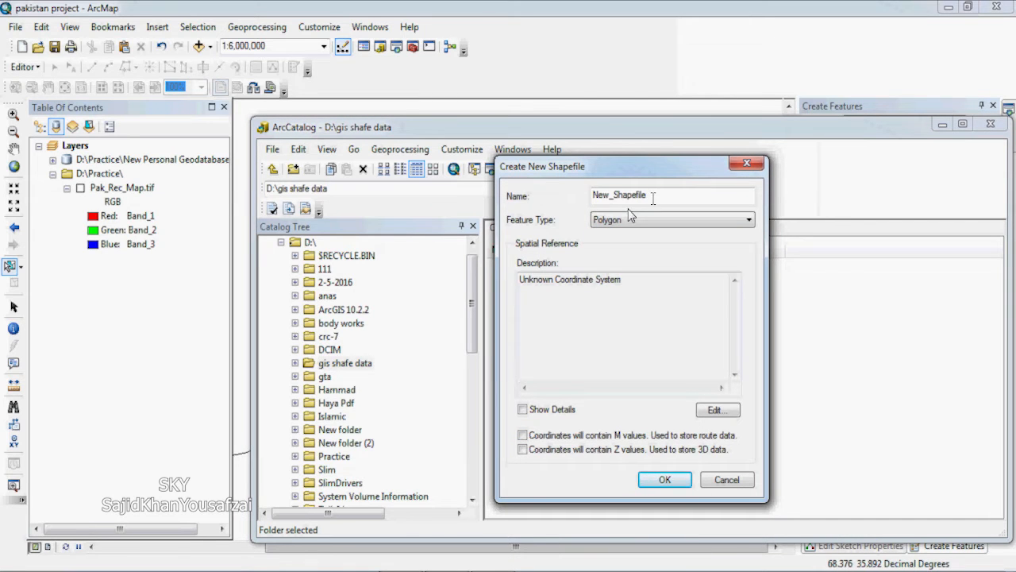
pyautogui.hotkey('shift', 'Tab')
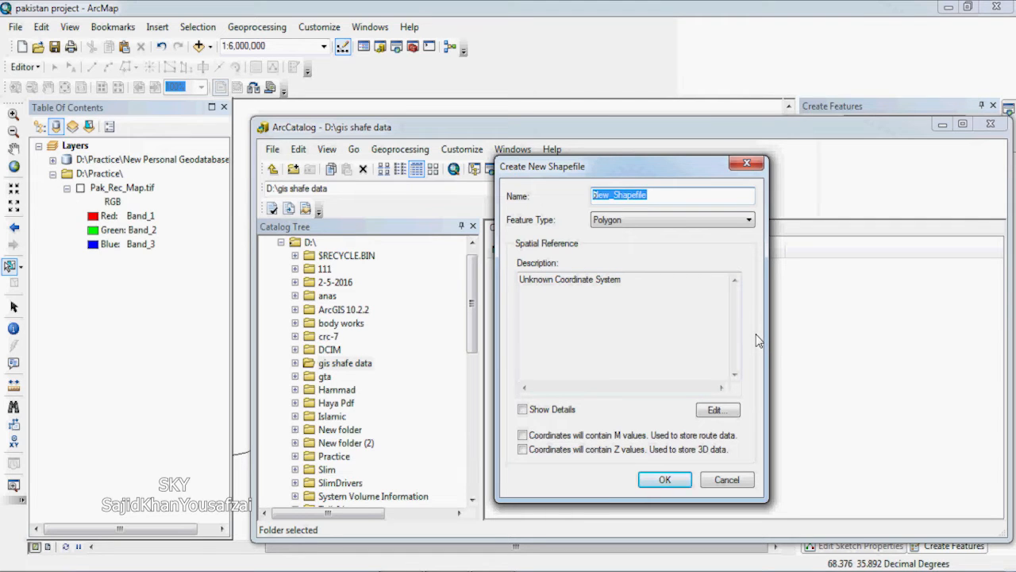
pyautogui.write('pa')
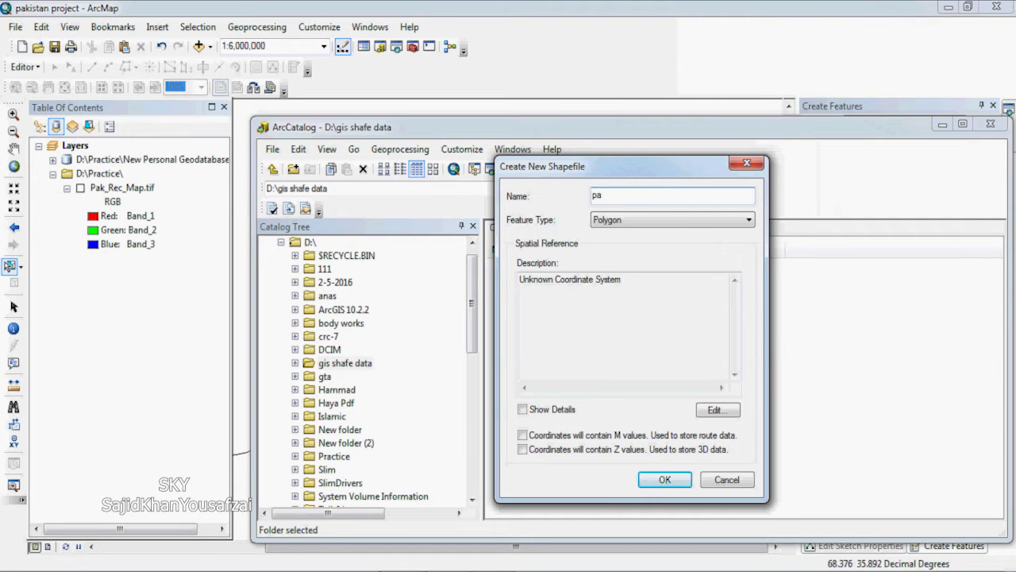
pyautogui.write('k_boundary')
# Assign the World geographic coordinate system WGS 1984 to the pak_boundary shapefile and create it
pyautogui.click(718, 409)
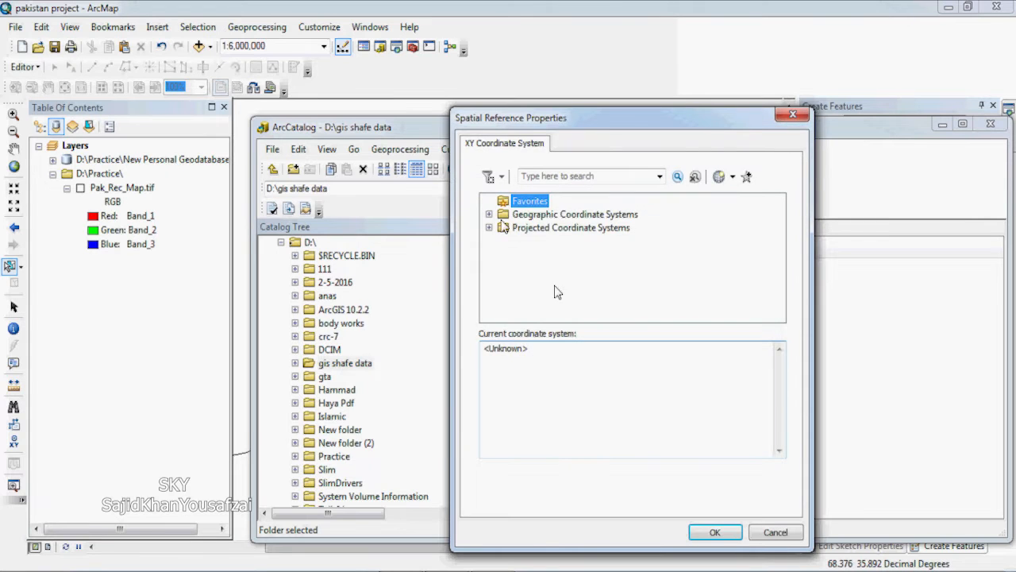
pyautogui.click(489, 214)
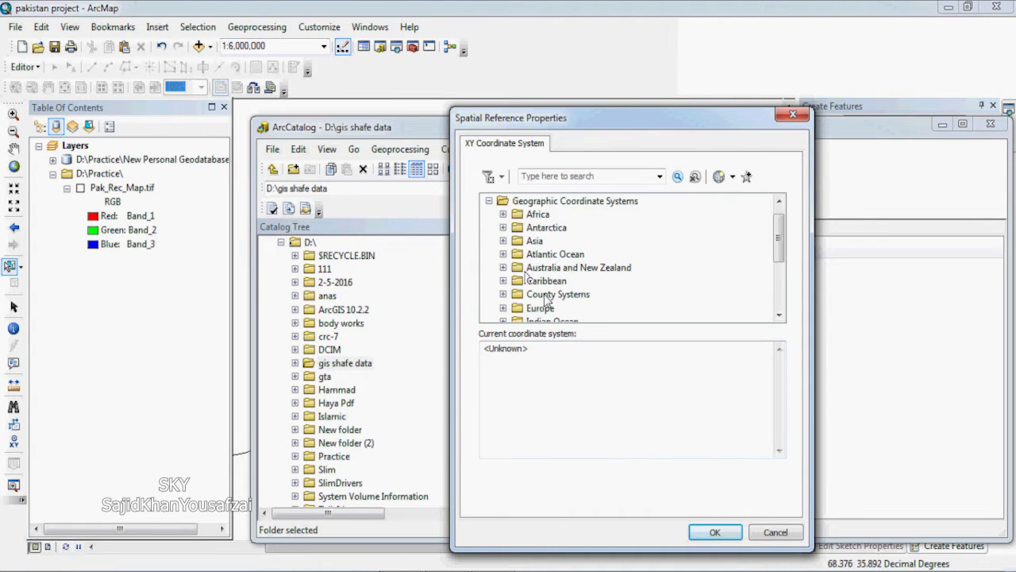
pyautogui.scroll(-5, 547, 297)
pyautogui.click(504, 294)
pyautogui.scroll(-4, 547, 297)
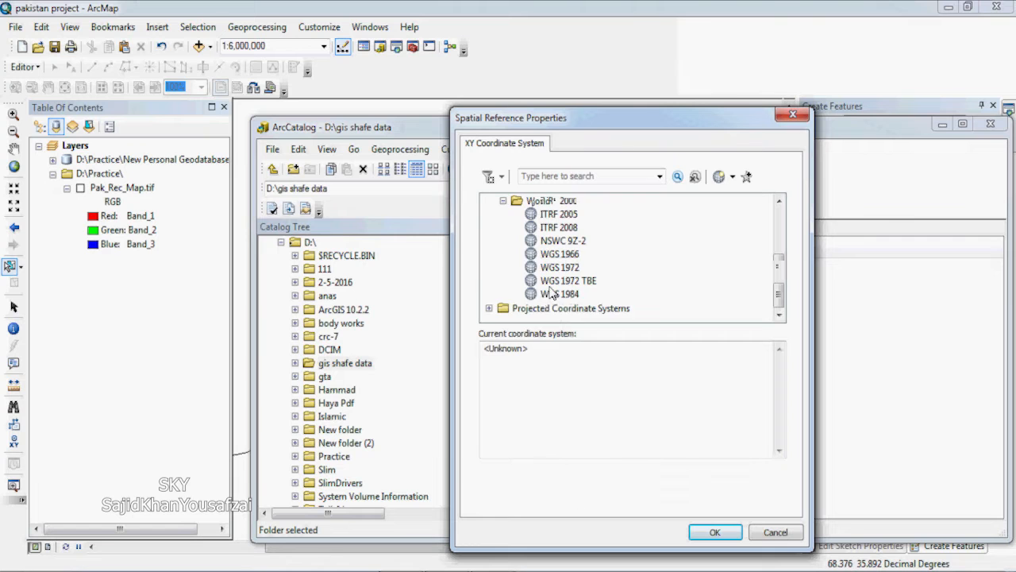
pyautogui.click(559, 294)
pyautogui.click(711, 530)
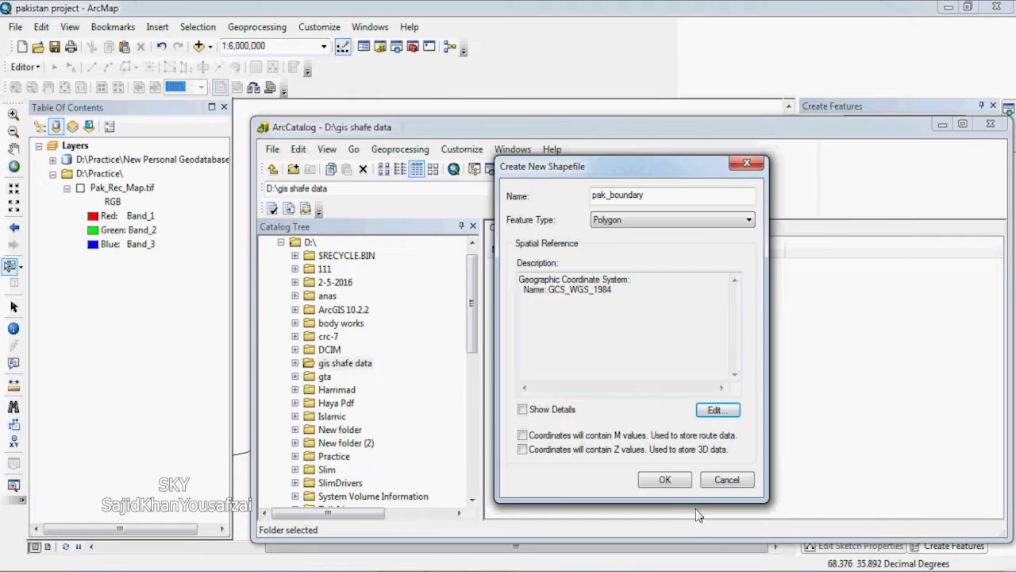
pyautogui.click(665, 480)
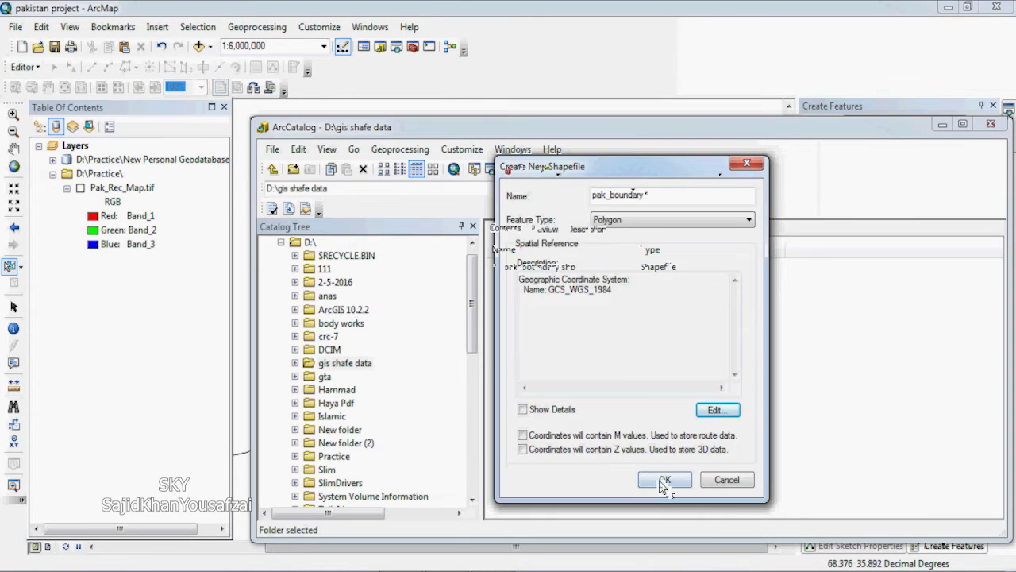
# Add pak_boundary.shp to the ArcMap layers and start editing it
pyautogui.moveTo(522, 274); pyautogui.dragTo(141, 347)
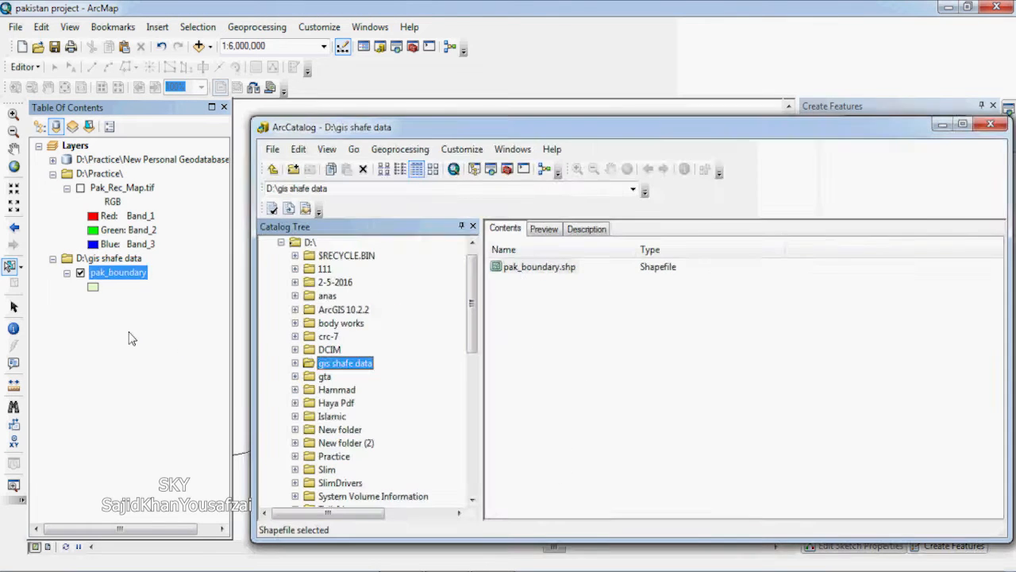
pyautogui.click(157, 345)
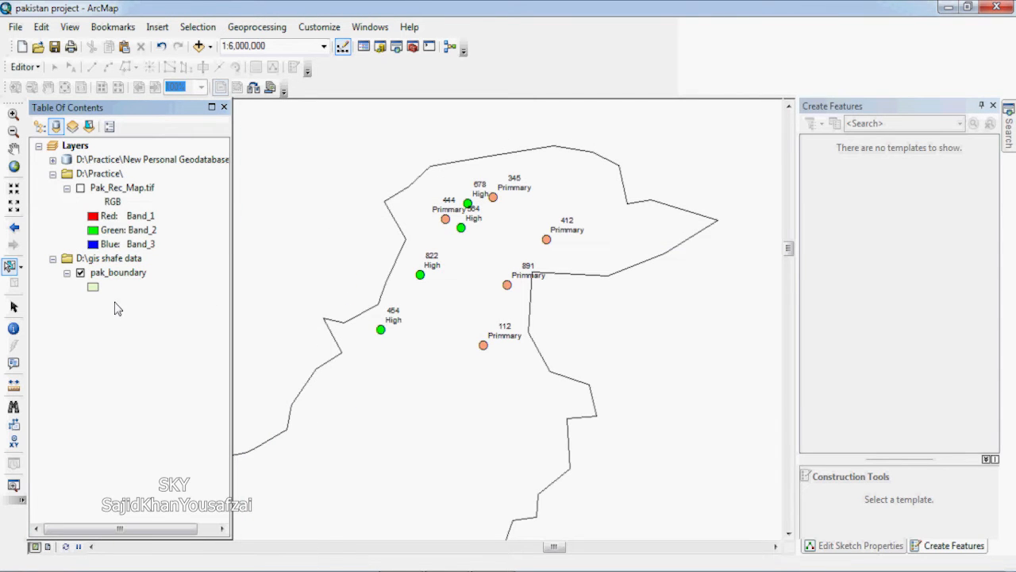
pyautogui.rightClick(111, 272)
pyautogui.moveTo(295, 429)
pyautogui.click(361, 431)
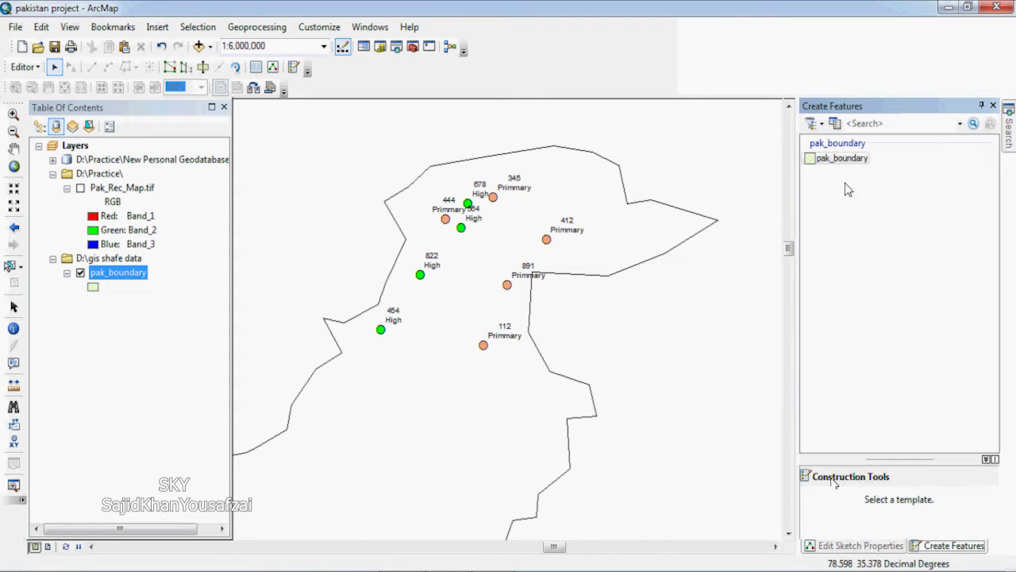
# Draw a seven-vertex polygon in the pak_boundary layer, in the empty area east of the existing Pakistan outline
pyautogui.click(841, 159)
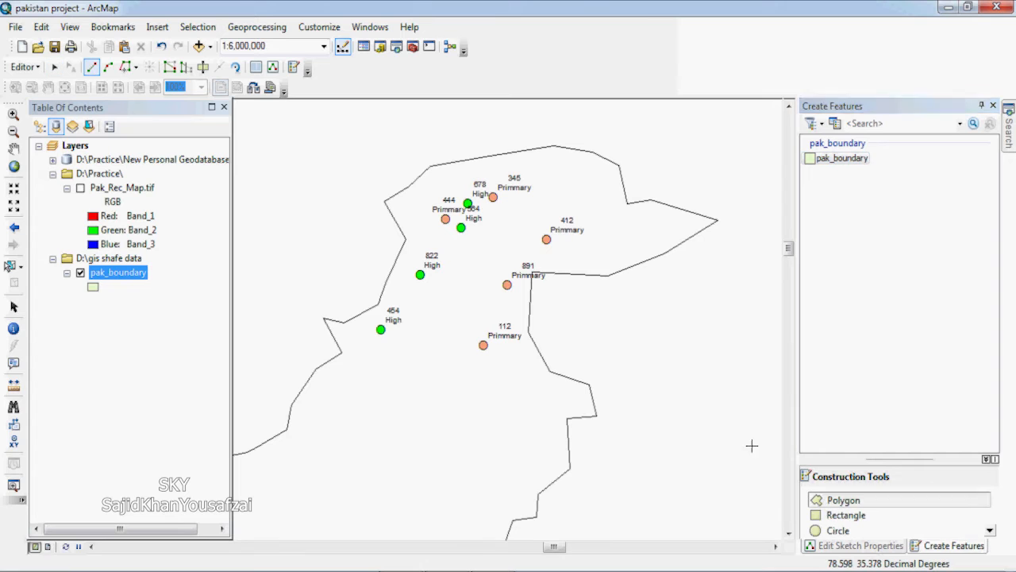
pyautogui.click(643, 351)
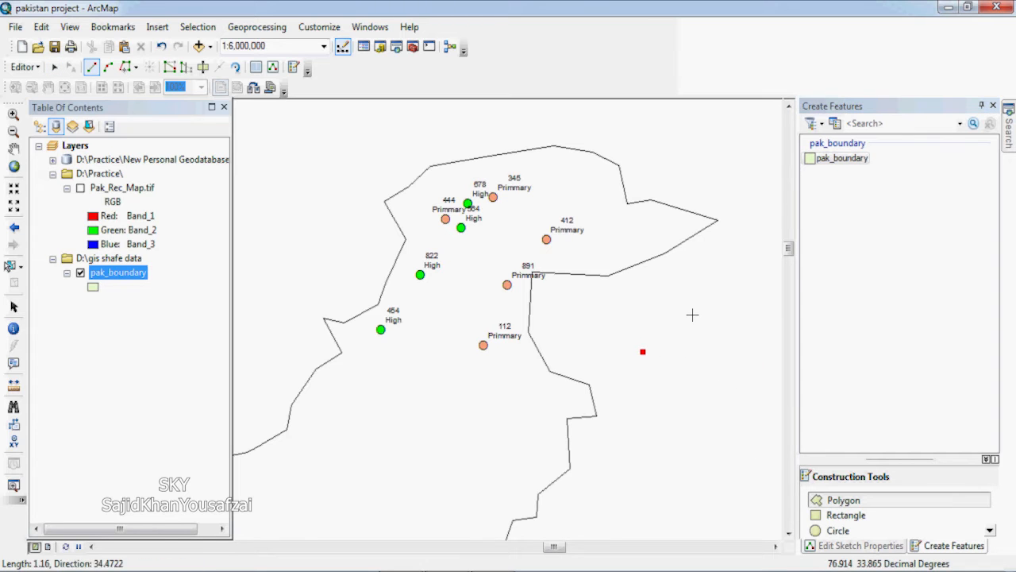
pyautogui.click(694, 315)
pyautogui.click(714, 272)
pyautogui.click(756, 360)
pyautogui.click(718, 432)
pyautogui.click(709, 437)
pyautogui.doubleClick(659, 443)
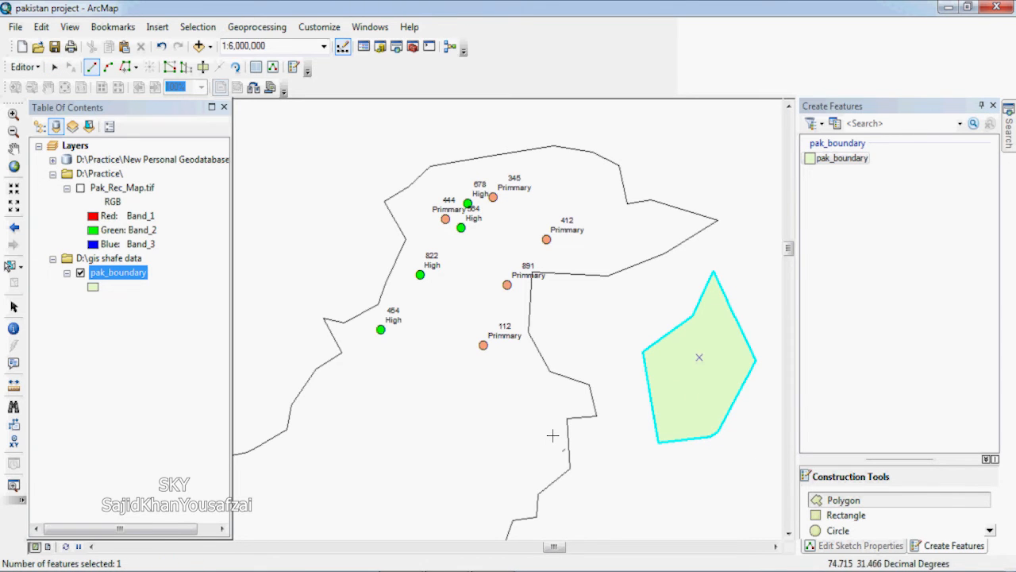
# Open the pak_boundary attribute table and widen its Id column
pyautogui.rightClick(118, 273)
pyautogui.click(165, 276)
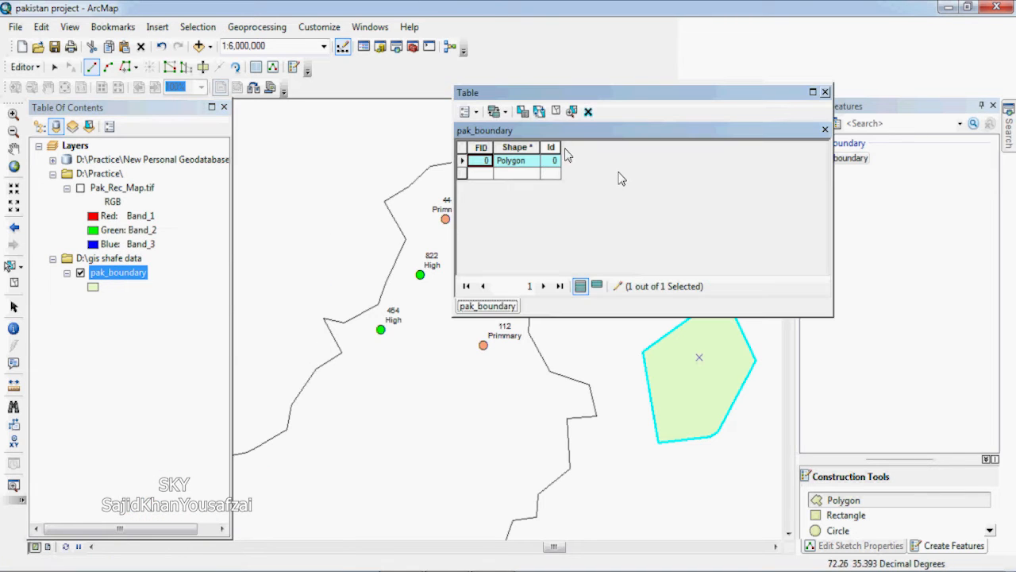
pyautogui.moveTo(561, 152); pyautogui.dragTo(597, 152)
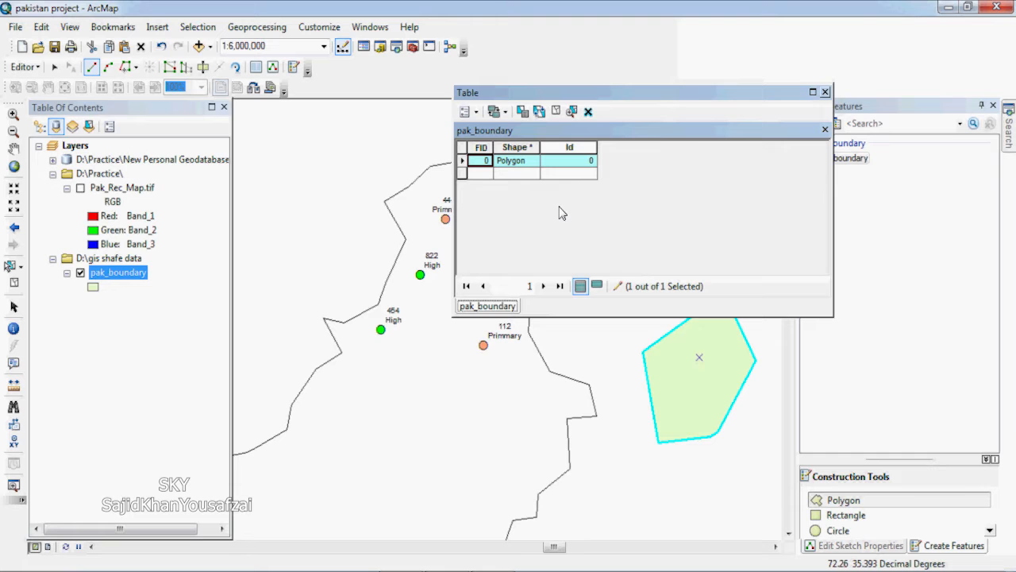
# Close the pak_boundary table, select the Pakistan outline on the map and expand the New Personal Geodatabase layer group
pyautogui.click(826, 92)
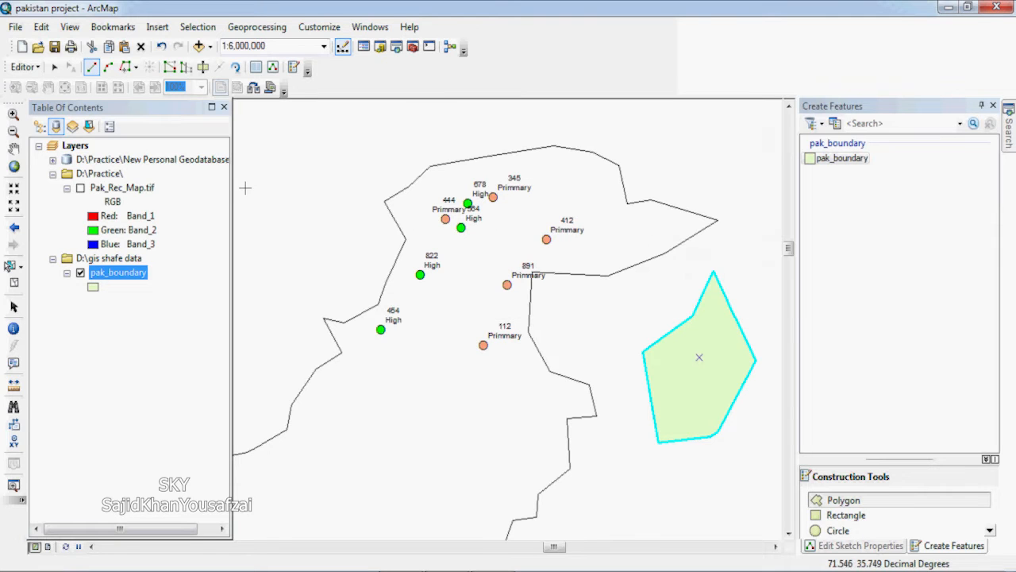
pyautogui.click(54, 67)
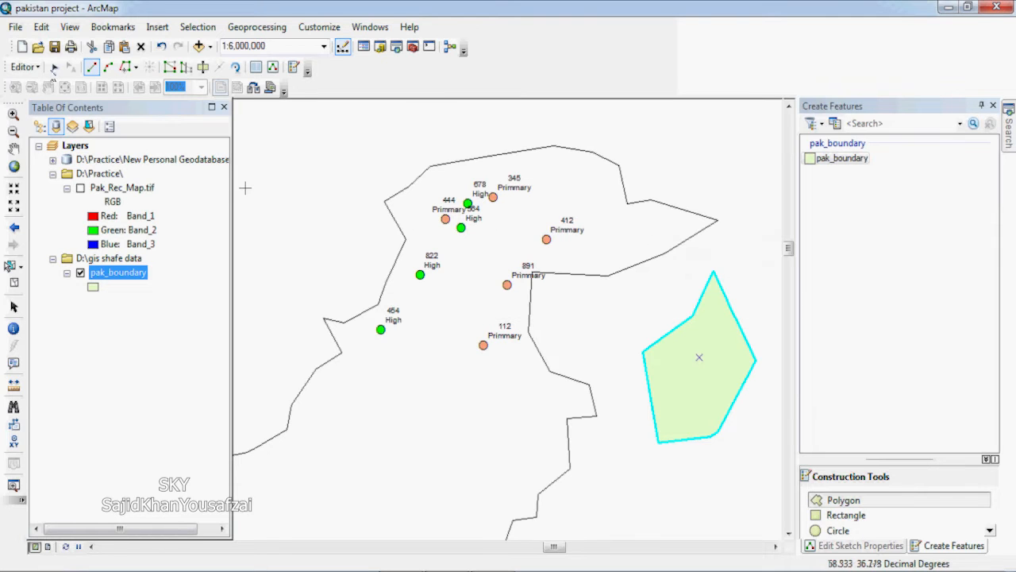
pyautogui.click(400, 212)
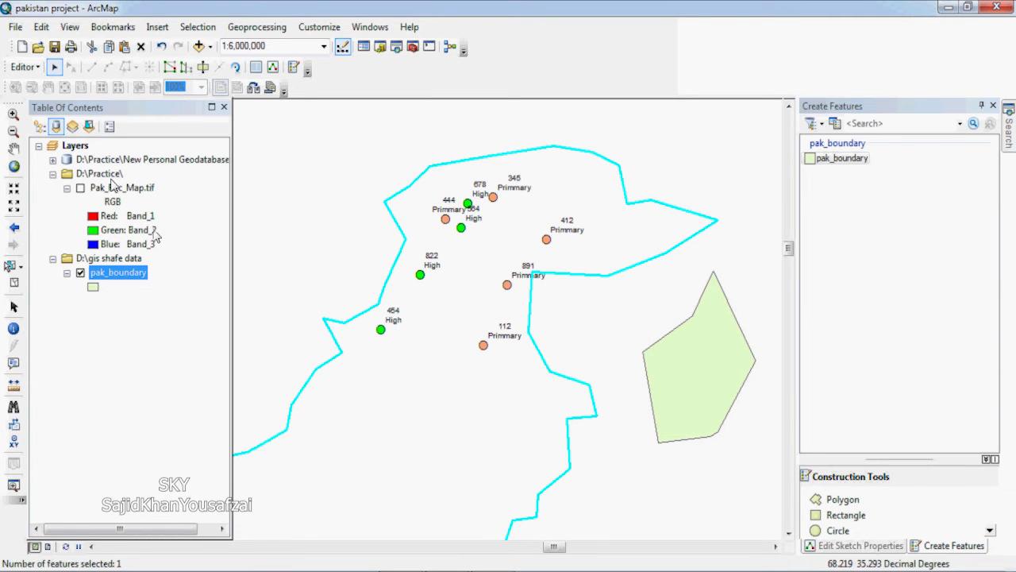
pyautogui.click(52, 160)
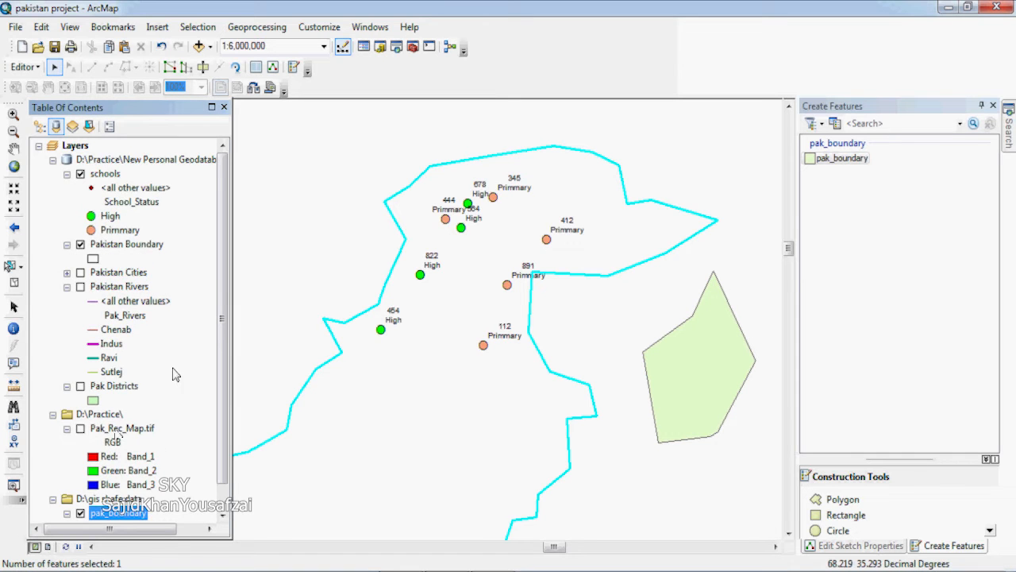
pyautogui.scroll(-1, 175, 372)
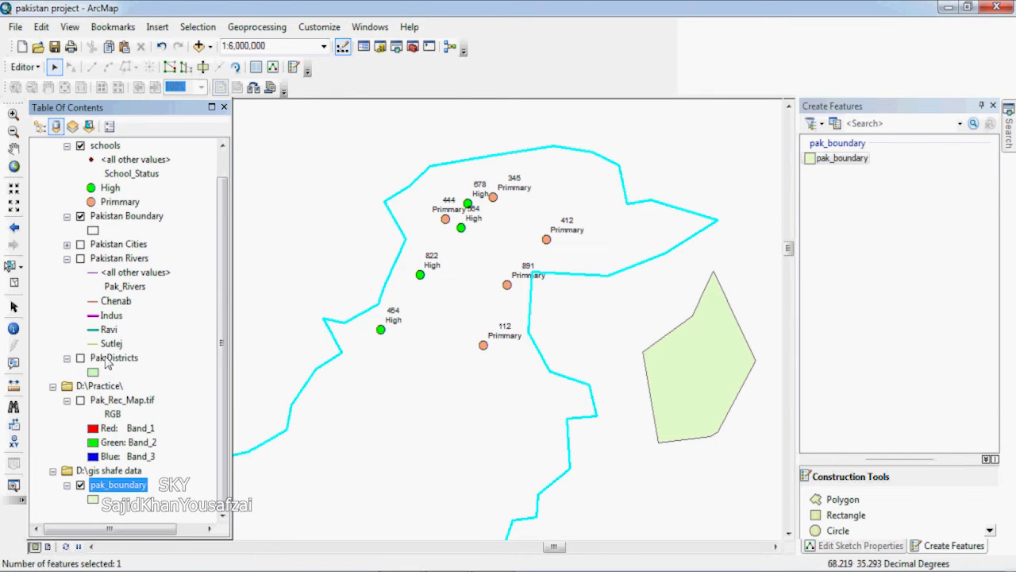
pyautogui.scroll(1, 111, 334)
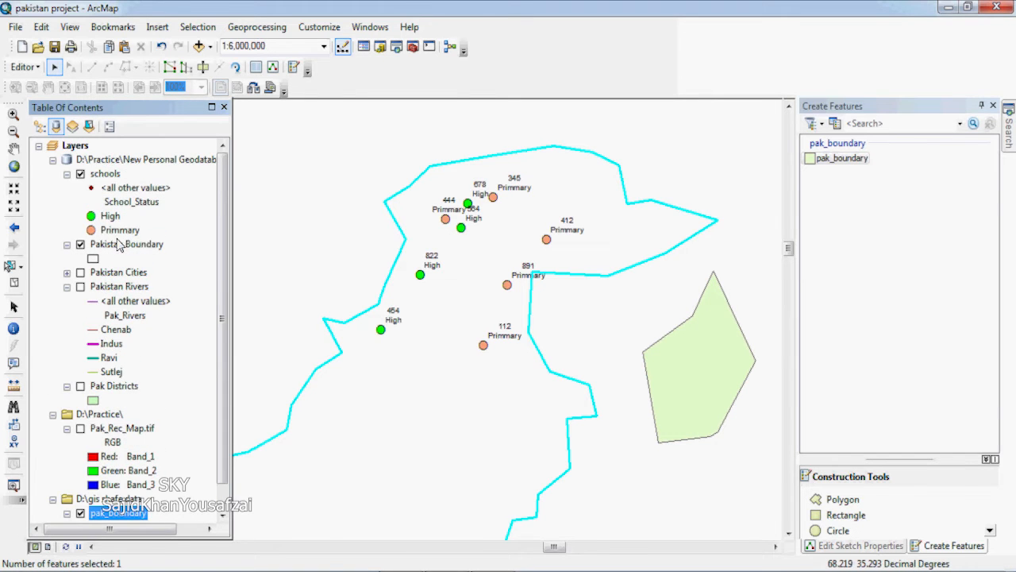
# Examine the SHAPE_Length and SHAPE_Area fields in the Pakistan Boundary attribute table and reselect the drawn pak_boundary polygon
pyautogui.rightClick(119, 244)
pyautogui.click(169, 275)
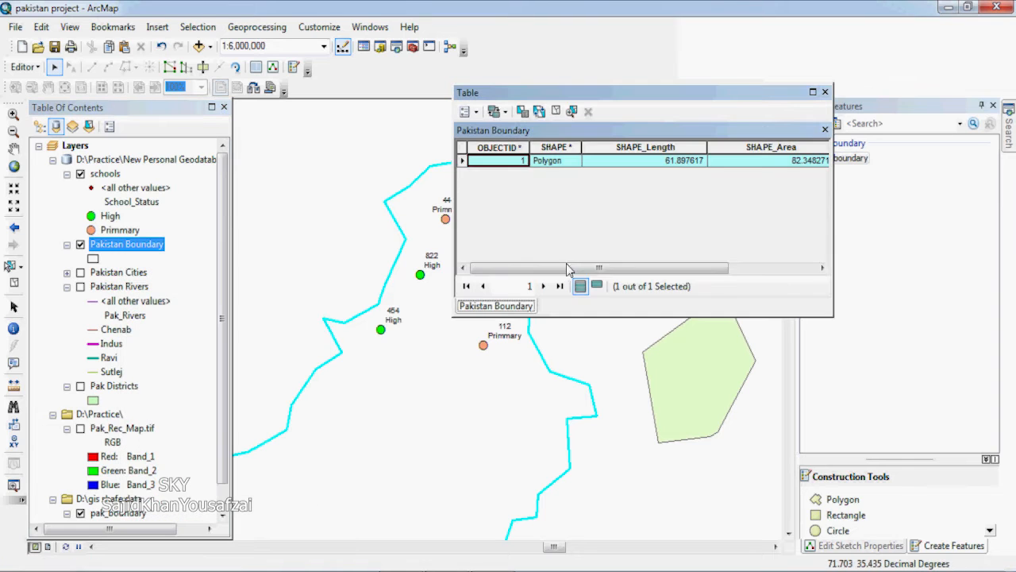
pyautogui.moveTo(708, 269); pyautogui.dragTo(734, 269)
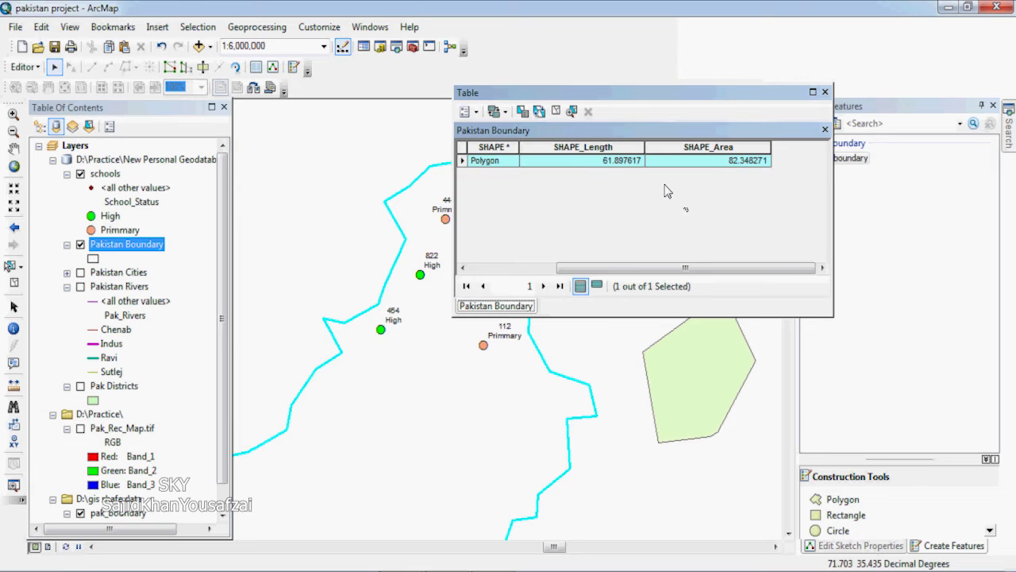
pyautogui.click(825, 92)
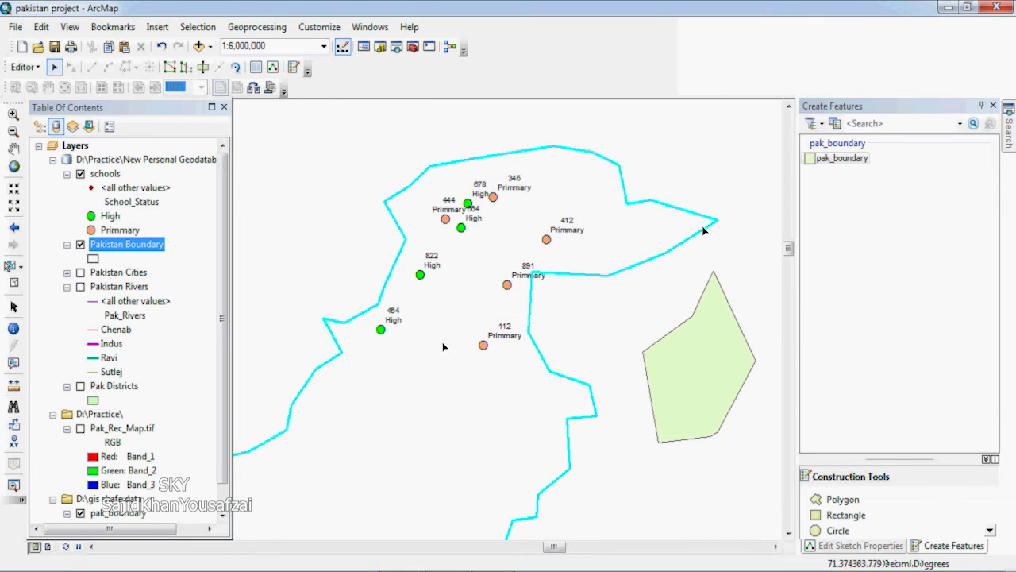
pyautogui.click(685, 334)
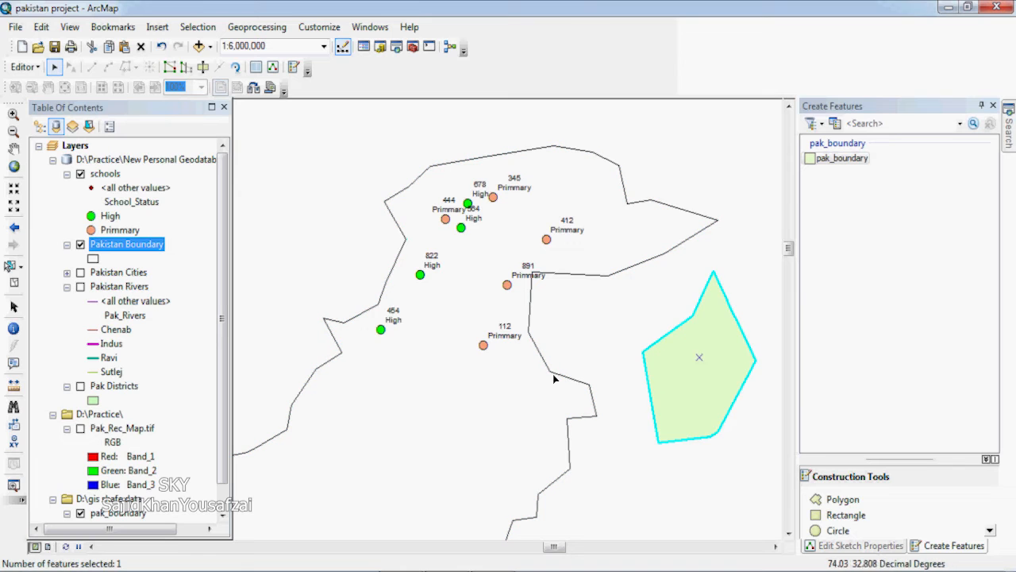
pyautogui.click(52, 160)
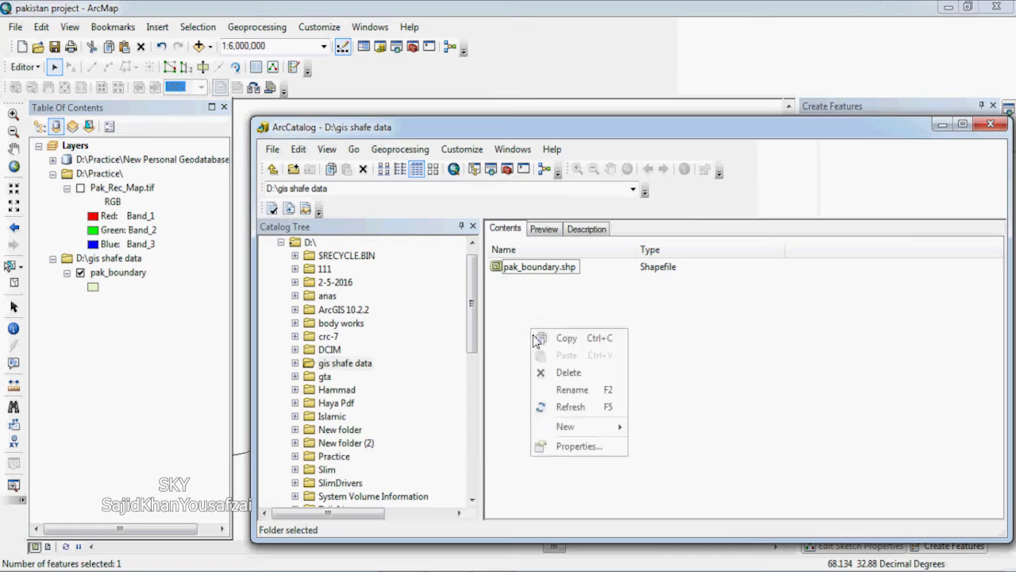
# Set up a new shapefile in the gis shafe data folder in ArcCatalog, named pak_rivers with feature type Polyline
pyautogui.click(560, 350)
pyautogui.rightClick(531, 328)
pyautogui.moveTo(587, 426)
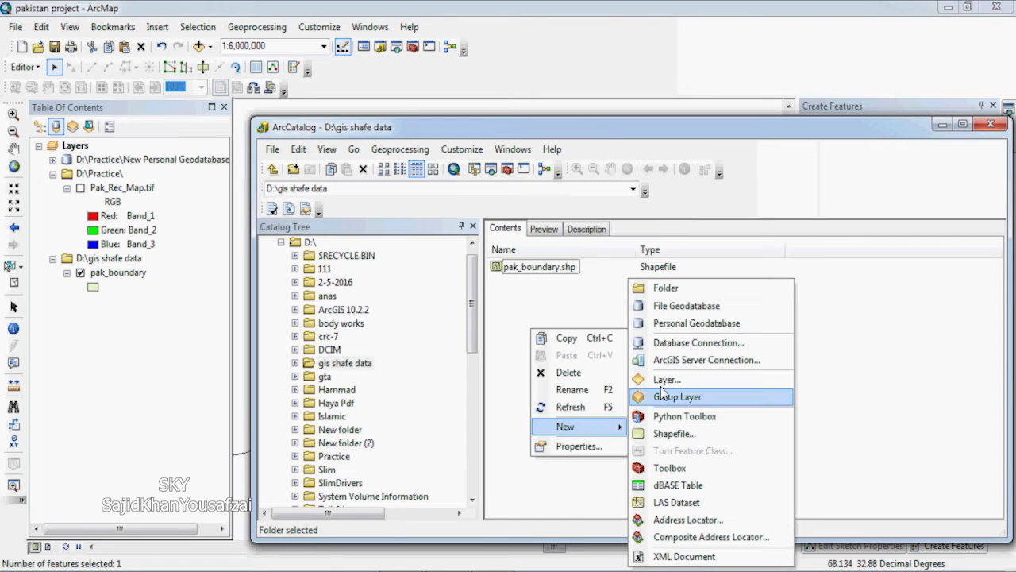
pyautogui.click(673, 435)
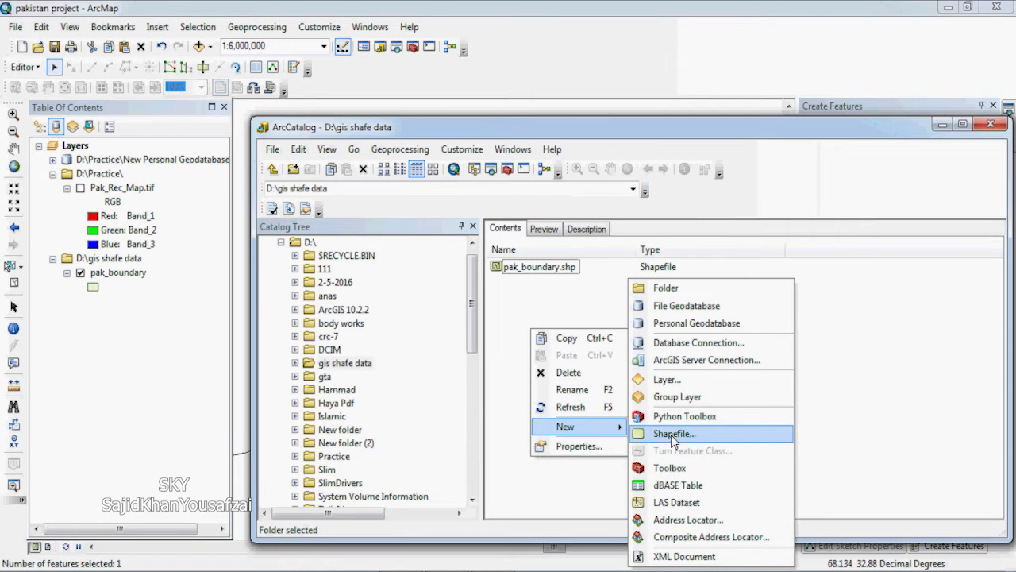
pyautogui.click(673, 435)
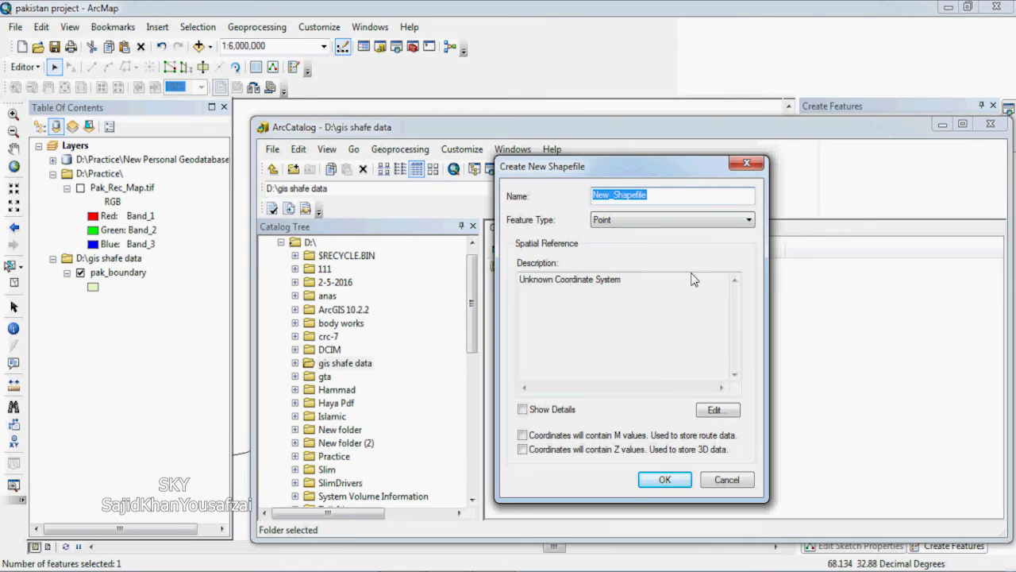
pyautogui.write('r')
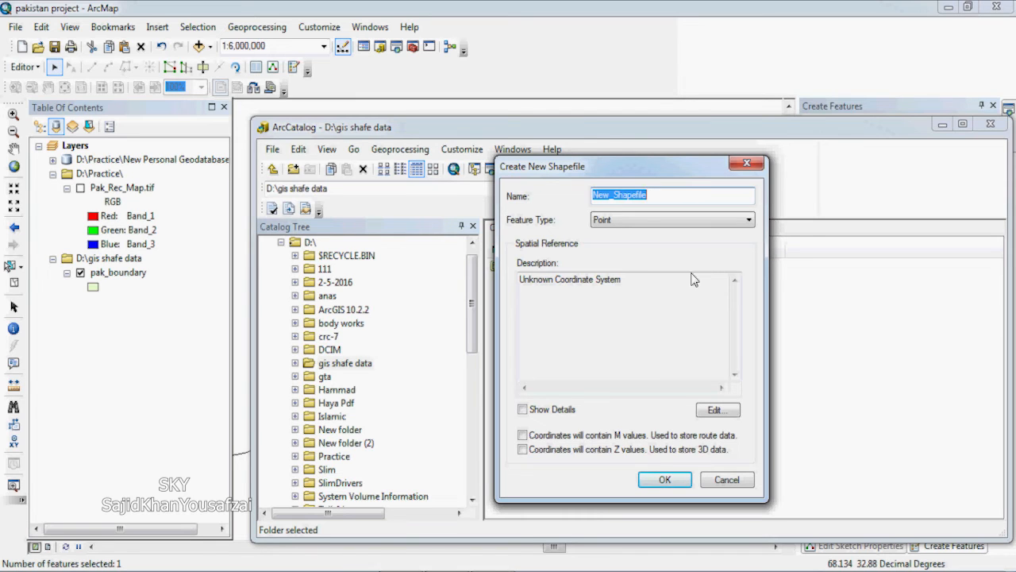
pyautogui.write('r')
pyautogui.press('BackSpace')
pyautogui.write('pak')
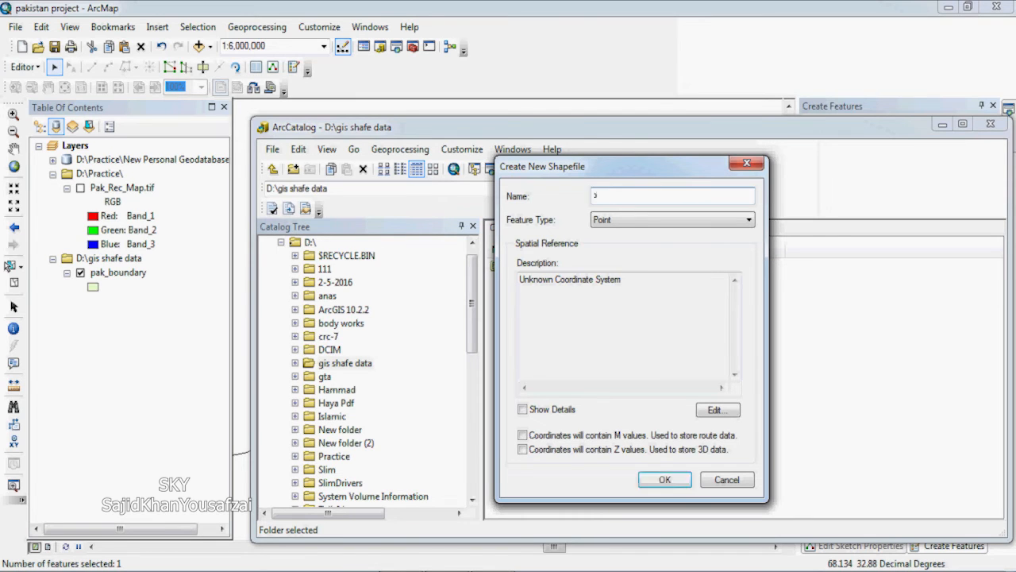
pyautogui.write('_rivers')
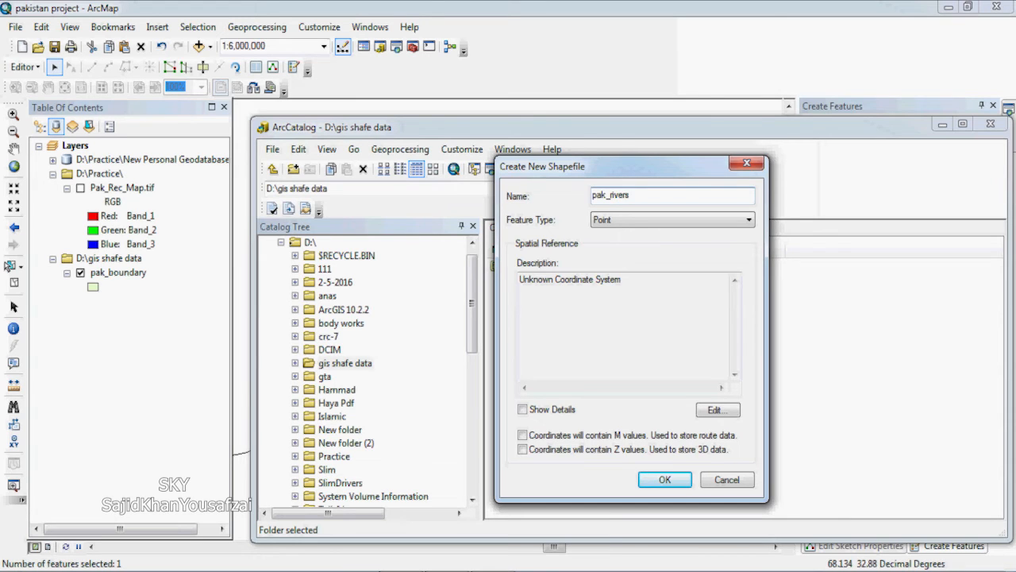
pyautogui.click(643, 223)
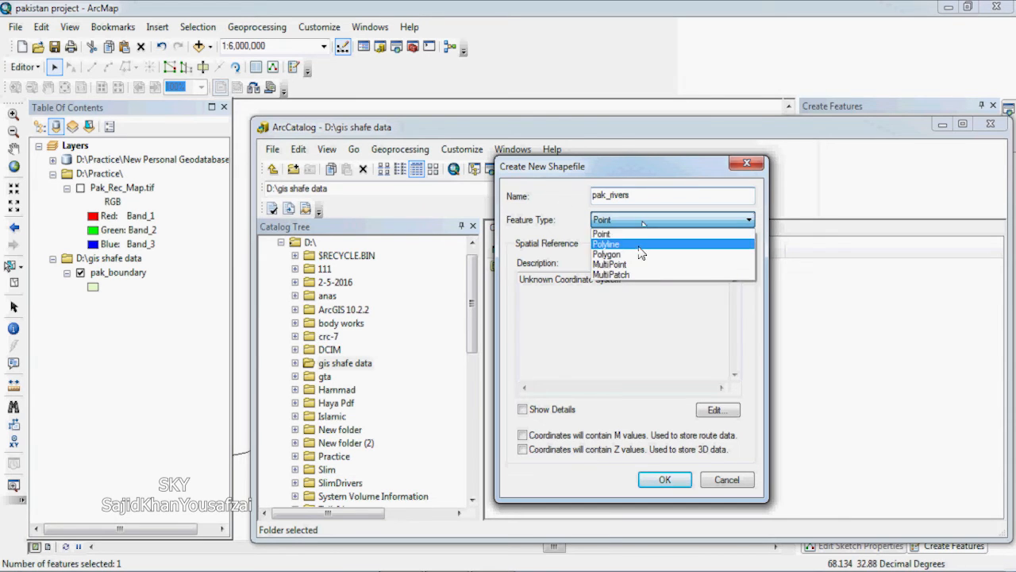
pyautogui.click(638, 246)
# Assign the World geographic coordinate system WGS 1984 to the pak_rivers shapefile and create it
pyautogui.click(708, 412)
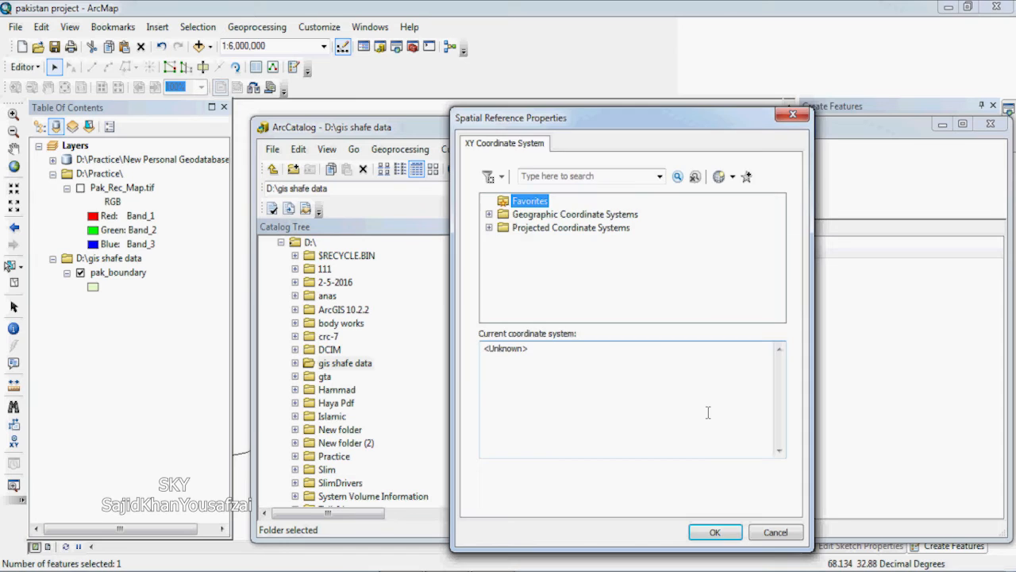
pyautogui.click(489, 216)
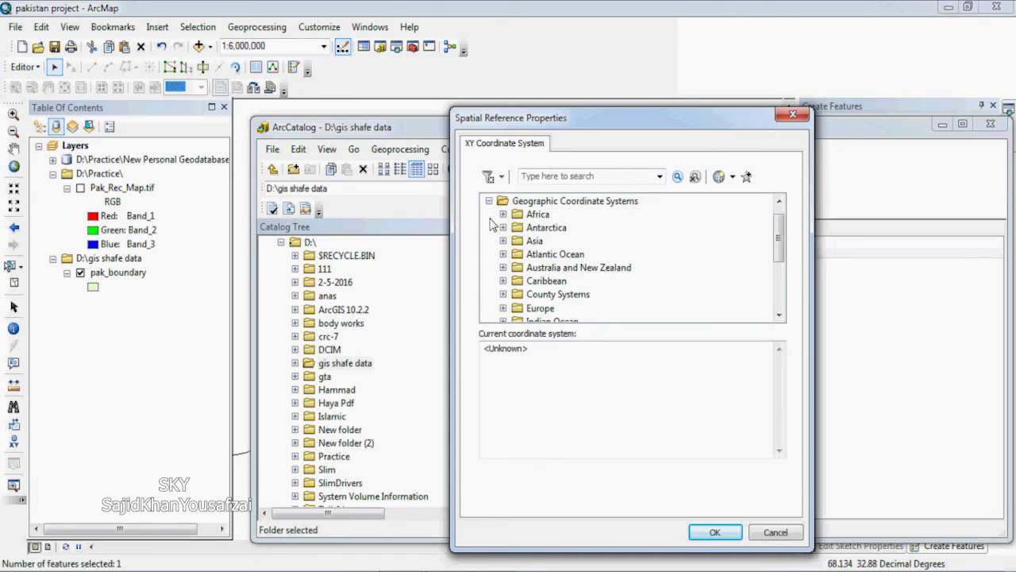
pyautogui.scroll(-3, 524, 309)
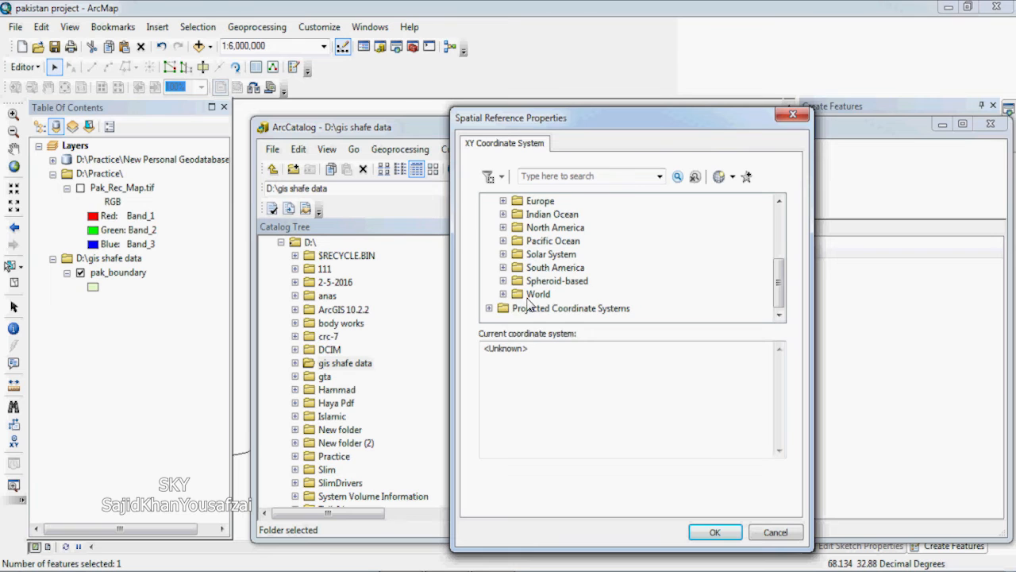
pyautogui.click(503, 294)
pyautogui.scroll(-3, 508, 302)
pyautogui.click(557, 308)
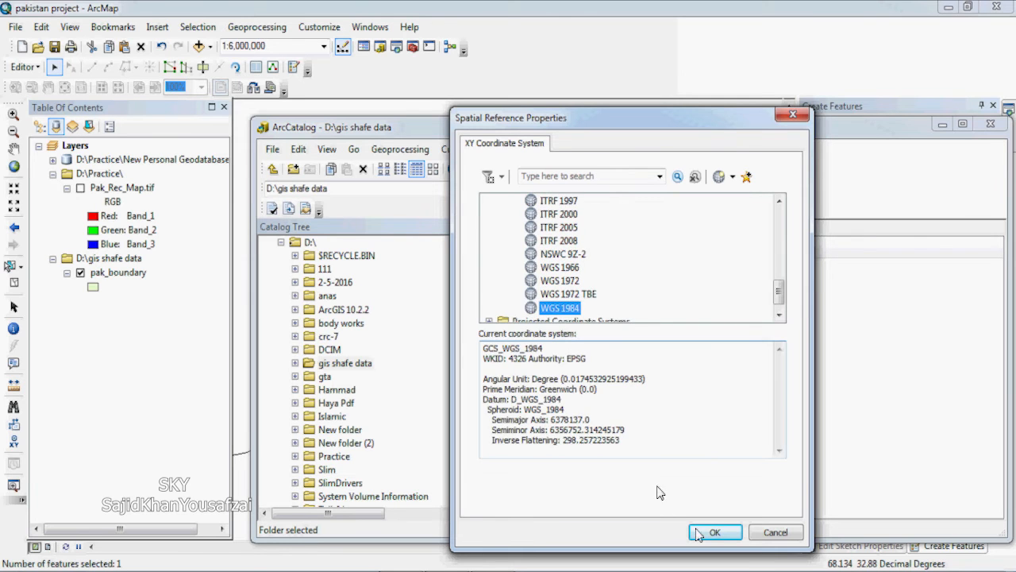
pyautogui.click(699, 531)
pyautogui.click(683, 482)
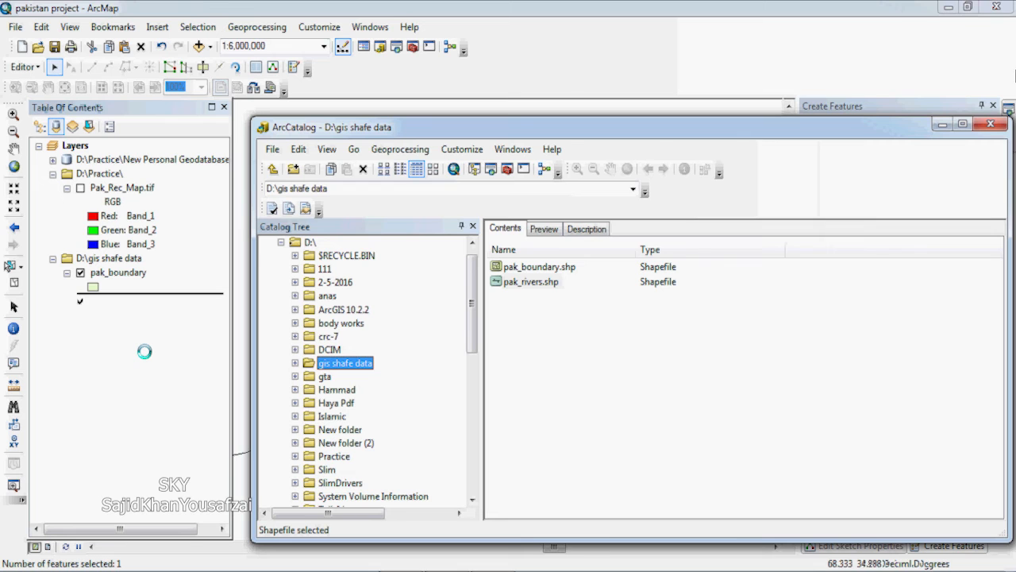
# Add pak_rivers.shp to the ArcMap layers, close ArcCatalog and try to start editing the new layer
pyautogui.click(987, 126)
pyautogui.rightClick(109, 308)
pyautogui.moveTo(219, 200)
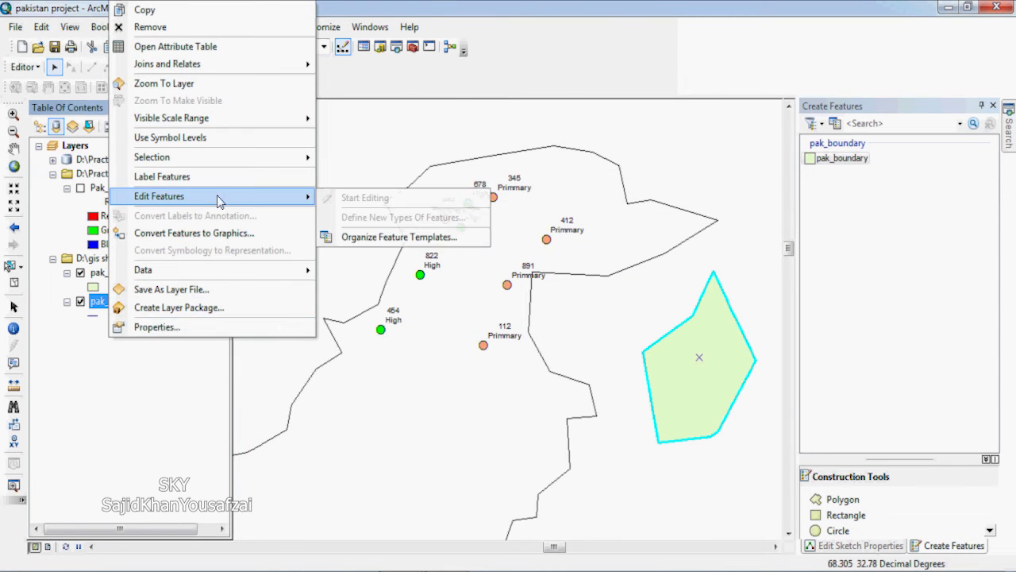
pyautogui.click(365, 198)
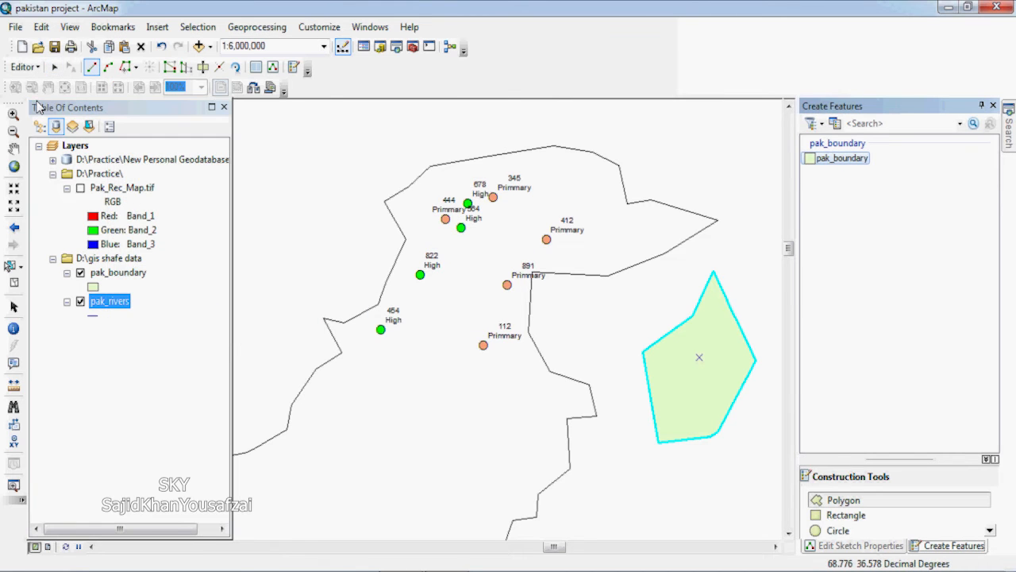
# Stop the current edit session and start a new one on the pak_rivers layer
pyautogui.click(23, 66)
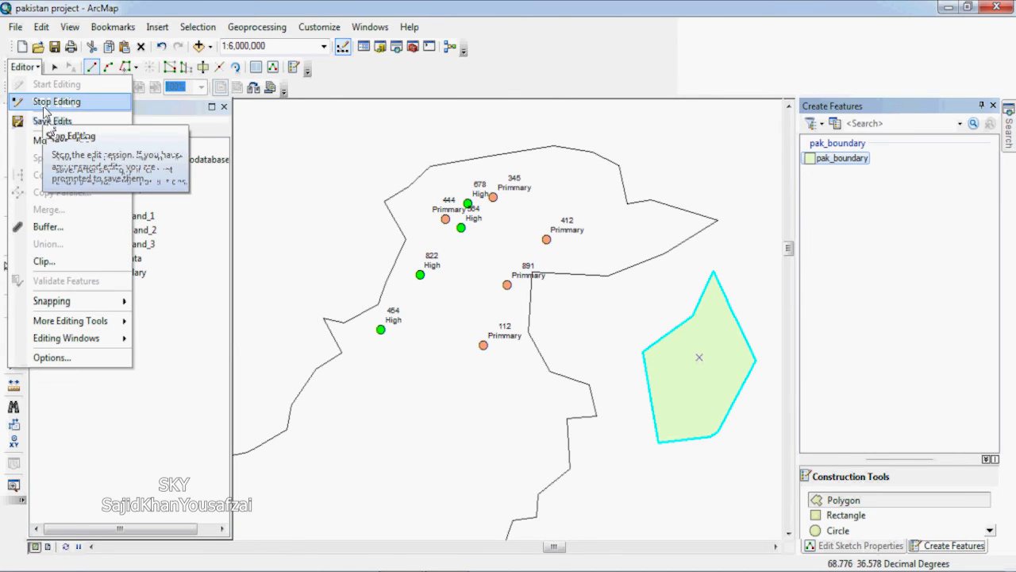
pyautogui.click(34, 70)
pyautogui.click(34, 68)
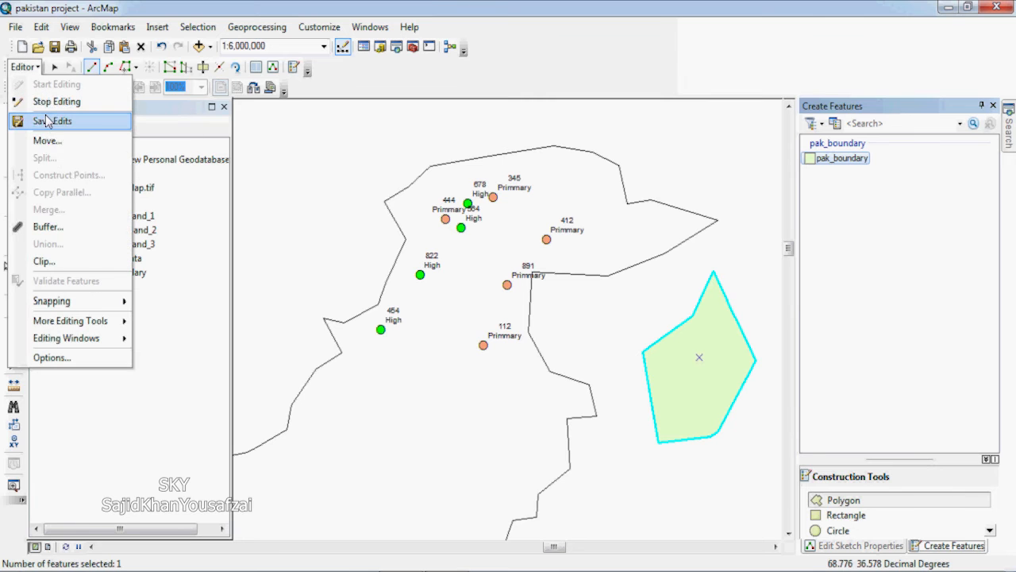
pyautogui.click(42, 102)
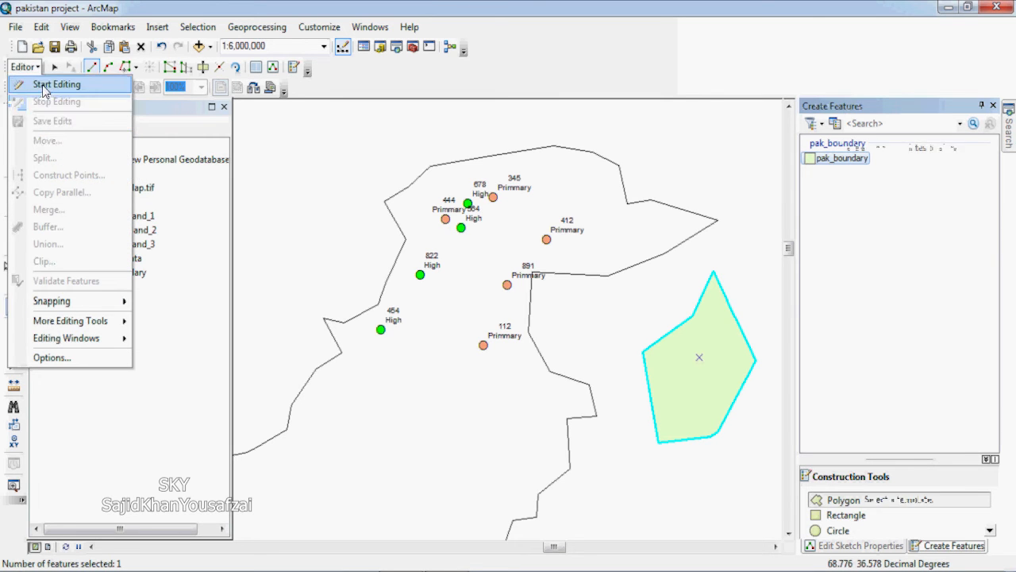
pyautogui.click(56, 84)
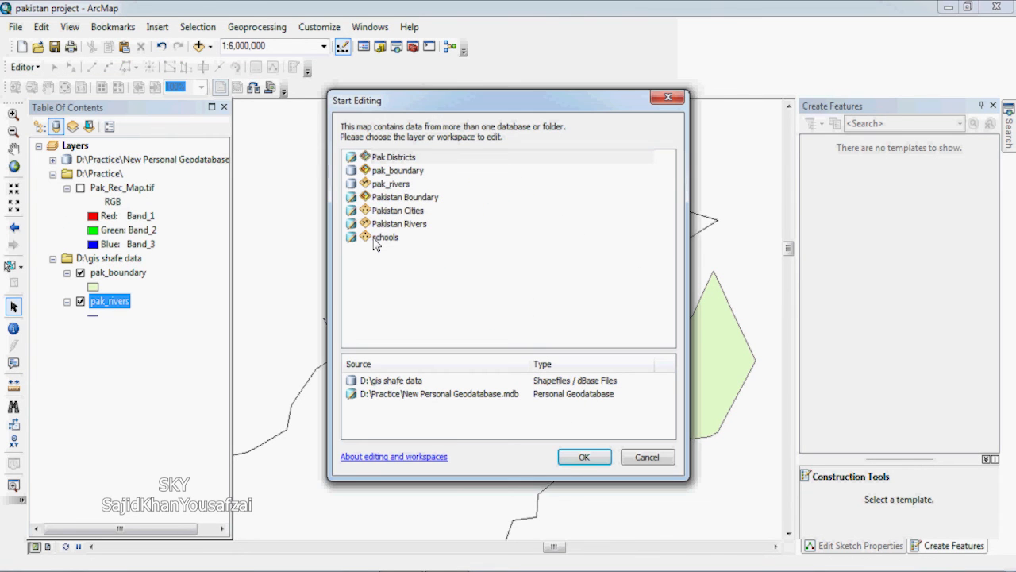
pyautogui.click(379, 184)
pyautogui.click(583, 456)
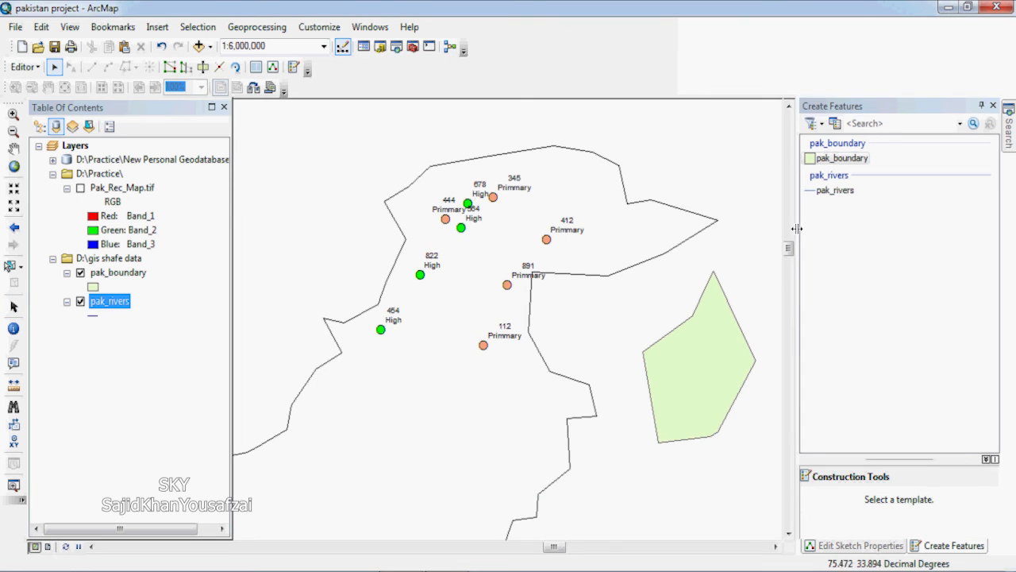
# Draw a five-vertex line in the pak_rivers layer, running north to south between the Pakistan outline and the pak_boundary polygon
pyautogui.click(835, 189)
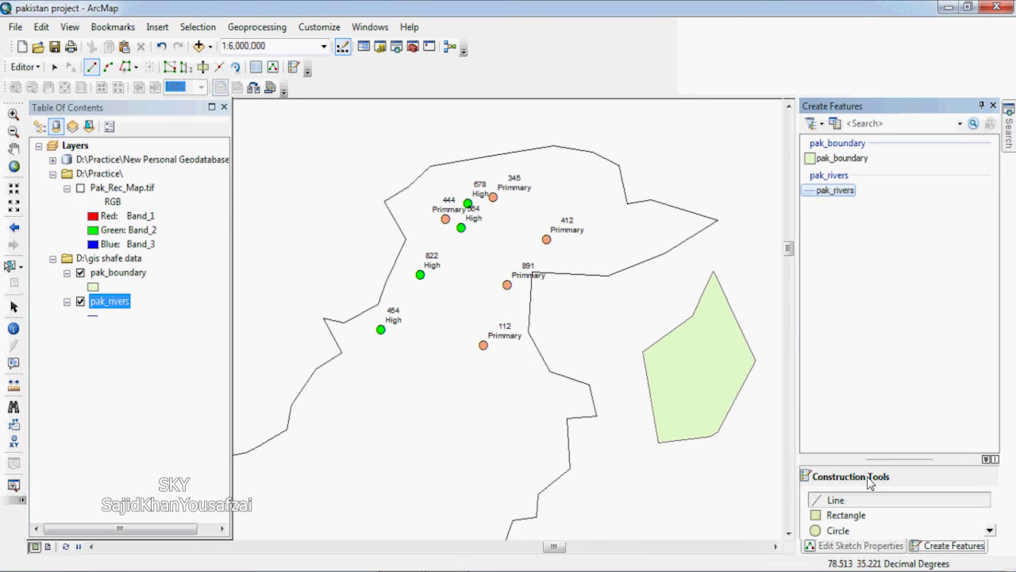
pyautogui.click(656, 282)
pyautogui.click(611, 329)
pyautogui.click(626, 419)
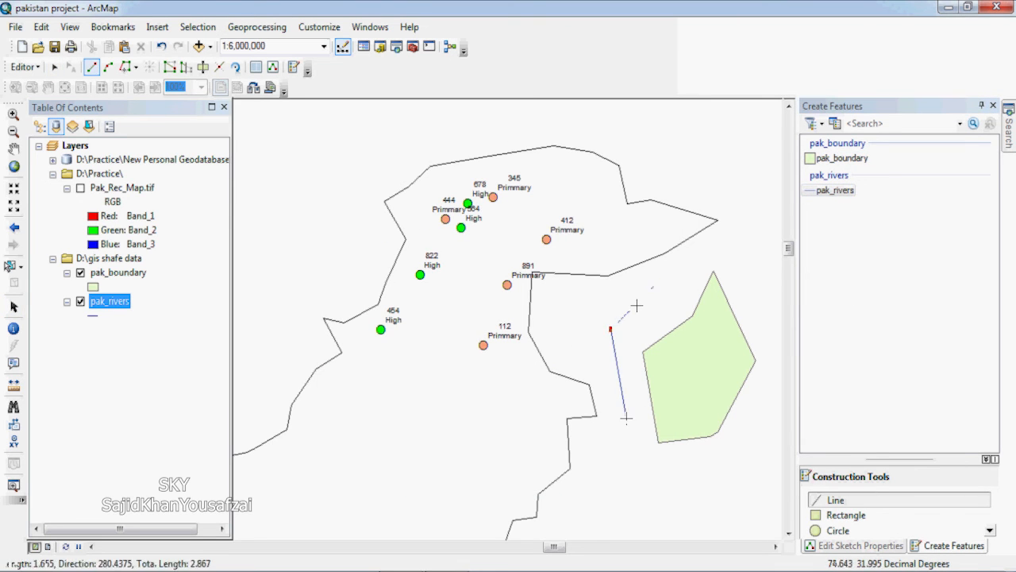
pyautogui.click(618, 483)
pyautogui.doubleClick(588, 498)
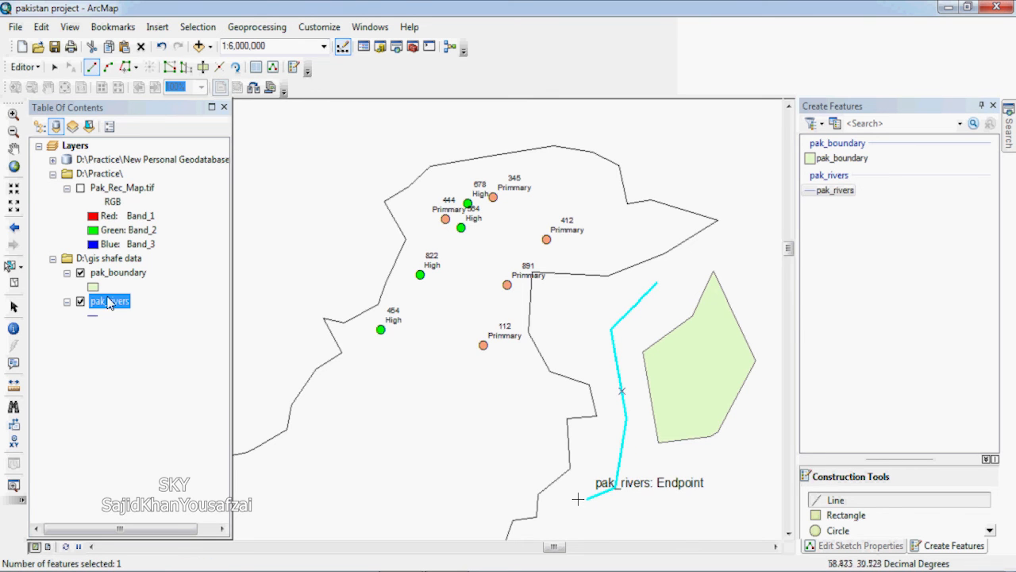
# Open the pak_rivers attribute table and draw a second line with three vertices southeast of the pak_boundary polygon
pyautogui.rightClick(108, 302)
pyautogui.click(156, 47)
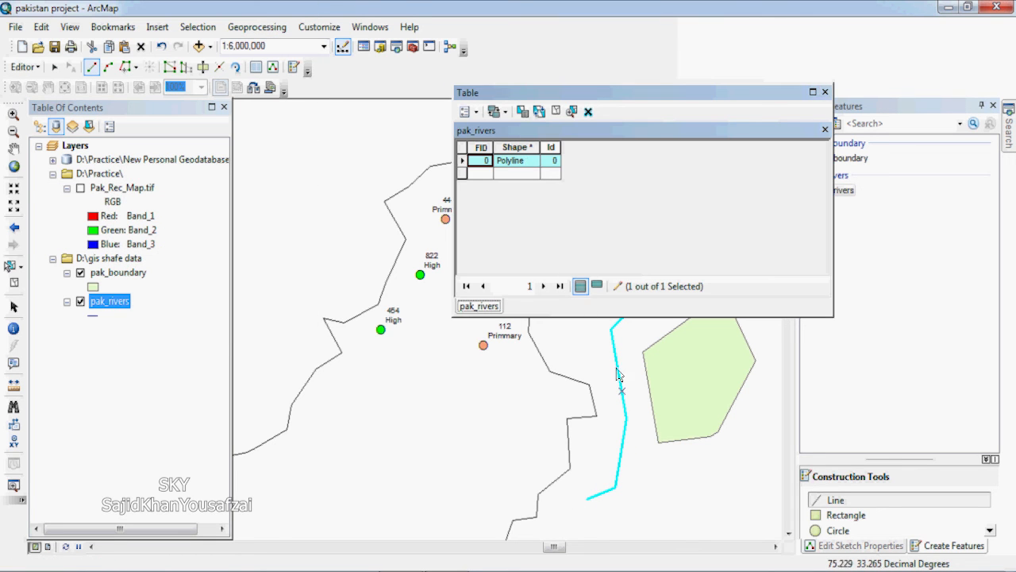
pyautogui.click(645, 518)
pyautogui.click(740, 441)
pyautogui.doubleClick(771, 343)
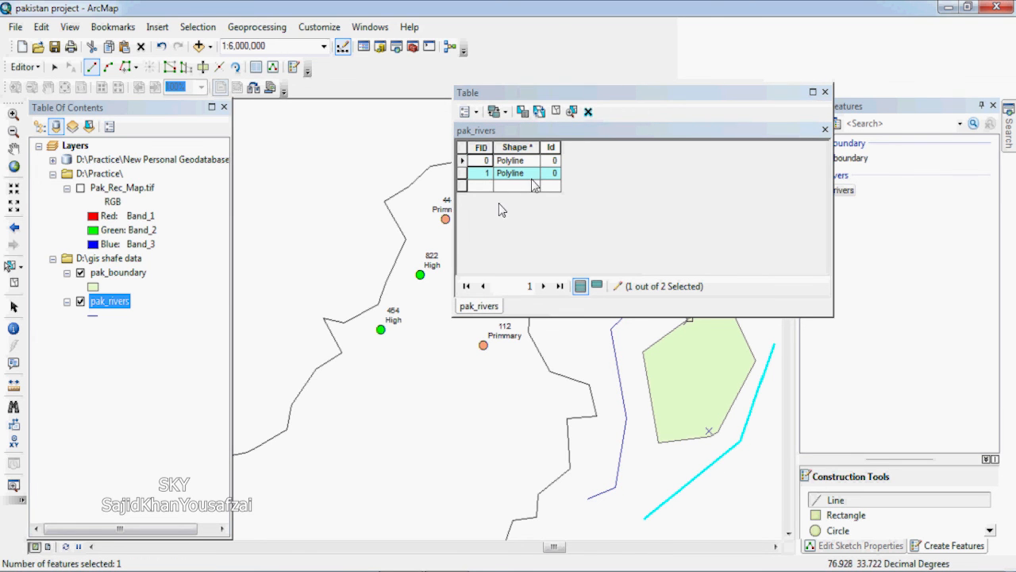
pyautogui.click(825, 93)
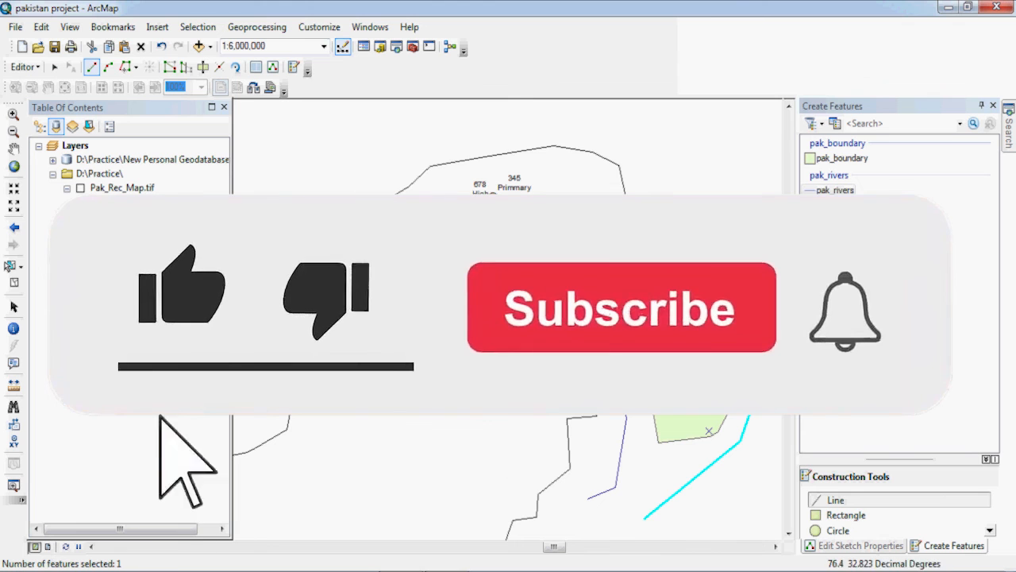
pyautogui.moveTo(447, 570)
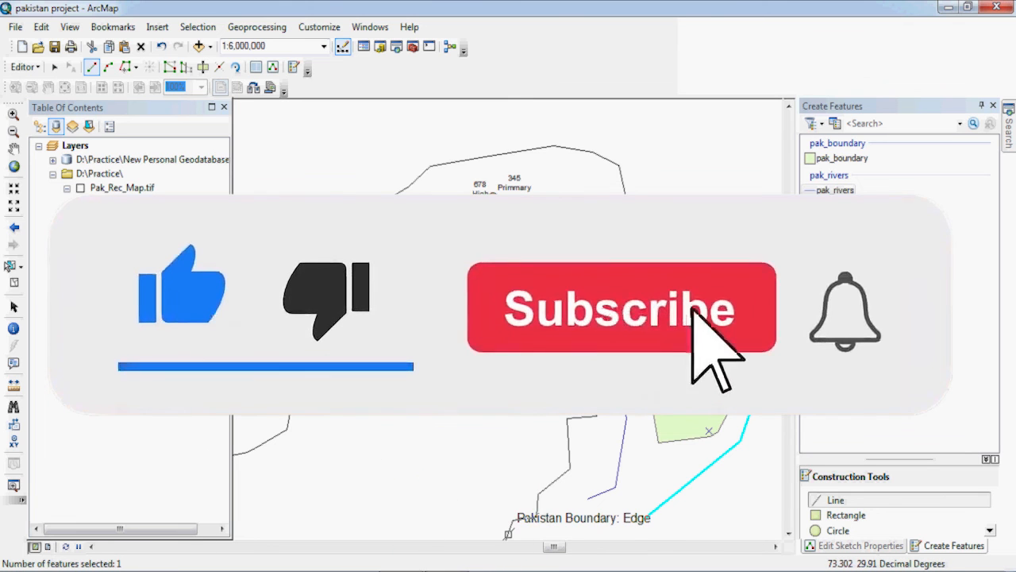